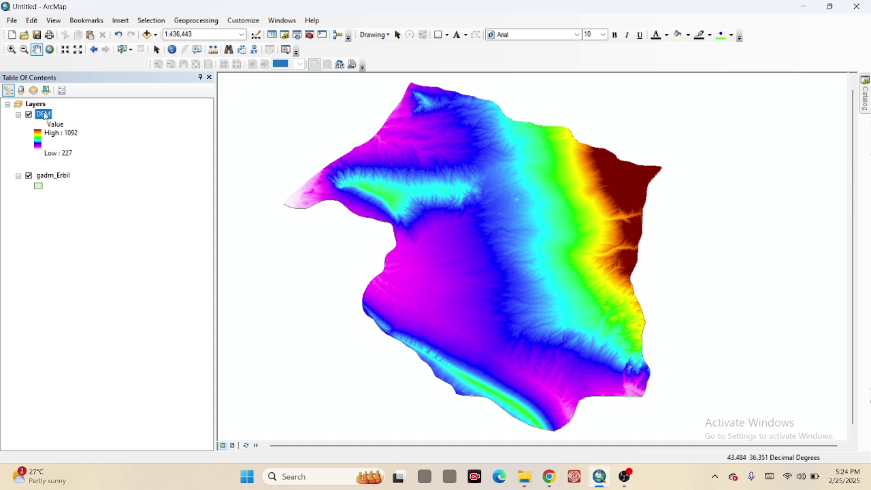
Hide the DEM layer to view the gadm_Erbil boundary beneath it, and show the DEM again
{"action": "left_click", "coordinate": [29, 116]}
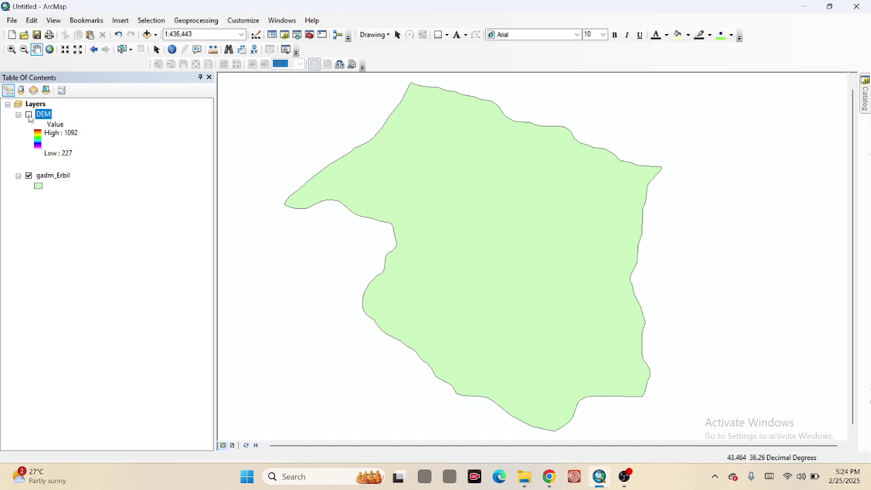
{"action": "left_click", "coordinate": [28, 116]}
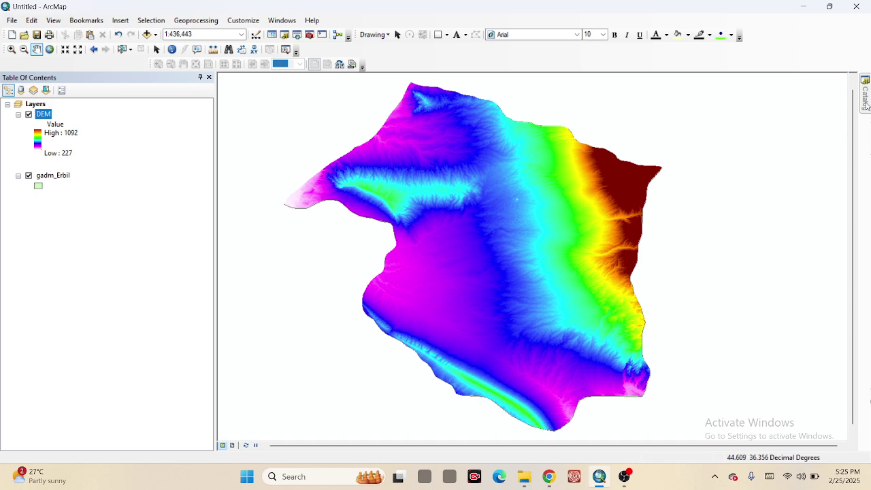
Open the Fill tool from the Spatial Analyst Hydrology toolset and set DEM as its input surface raster
{"action": "mouse_move", "coordinate": [867, 104]}
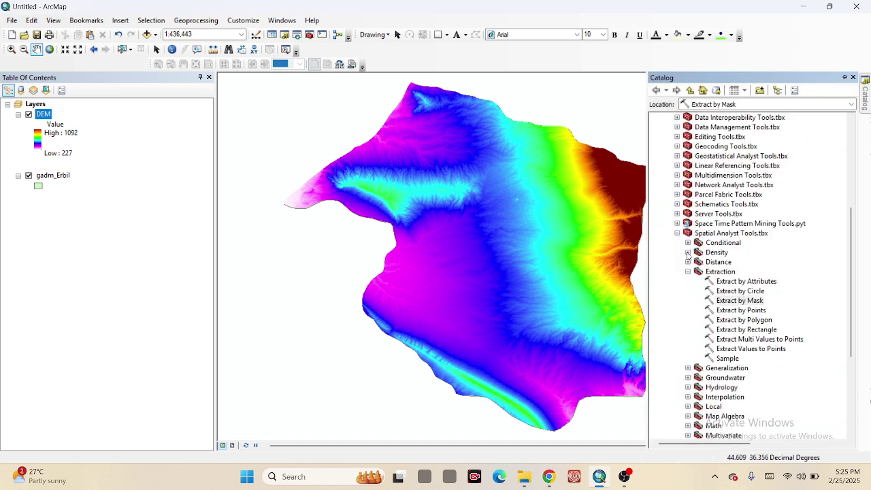
{"action": "left_click", "coordinate": [688, 271]}
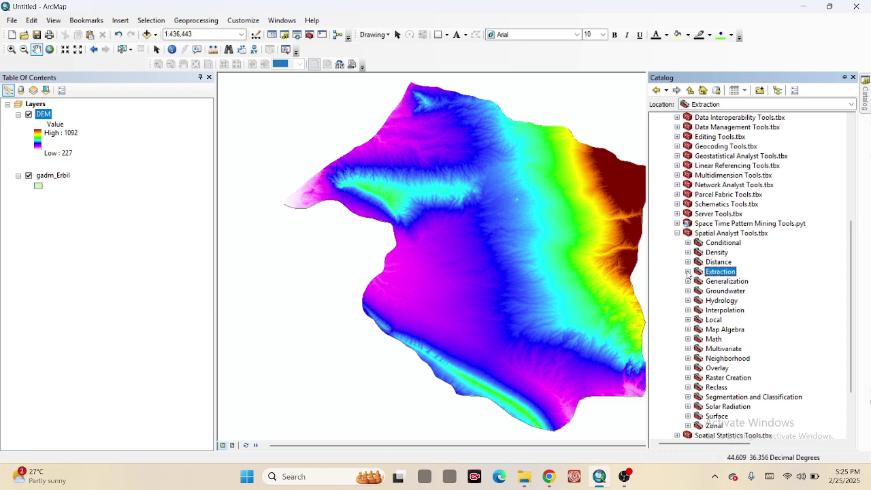
{"action": "left_click", "coordinate": [678, 234]}
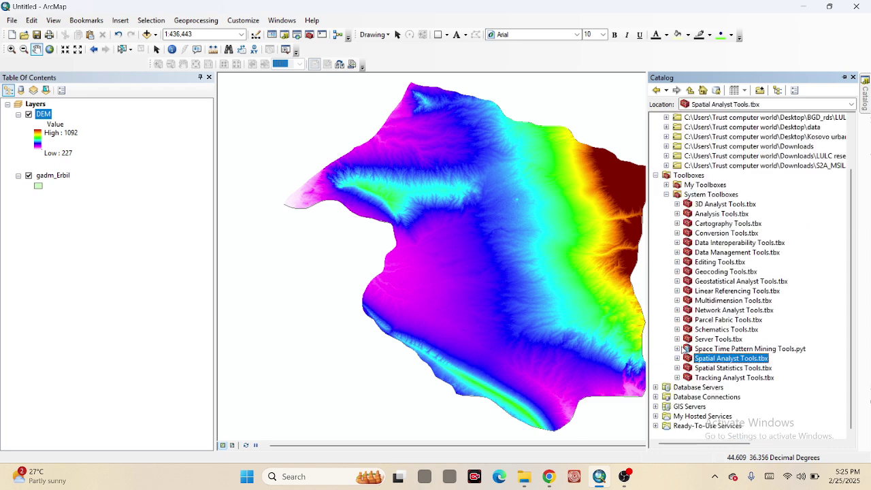
{"action": "left_click", "coordinate": [678, 361]}
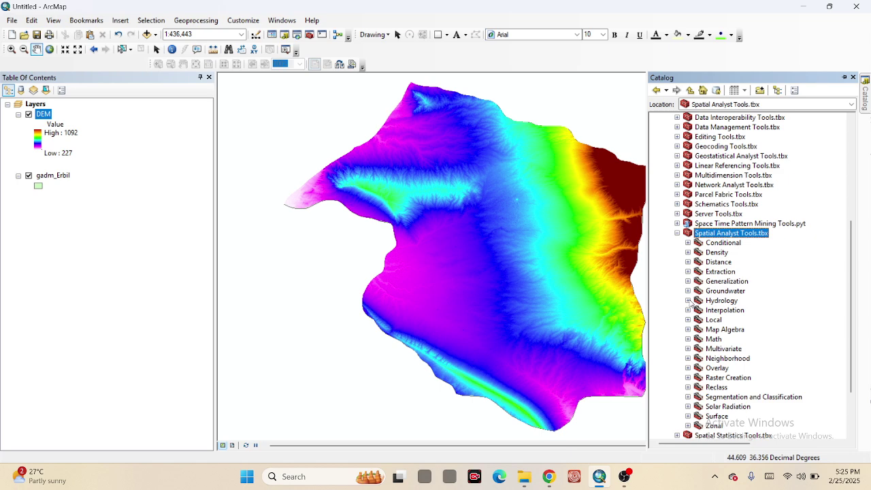
{"action": "left_click", "coordinate": [688, 300]}
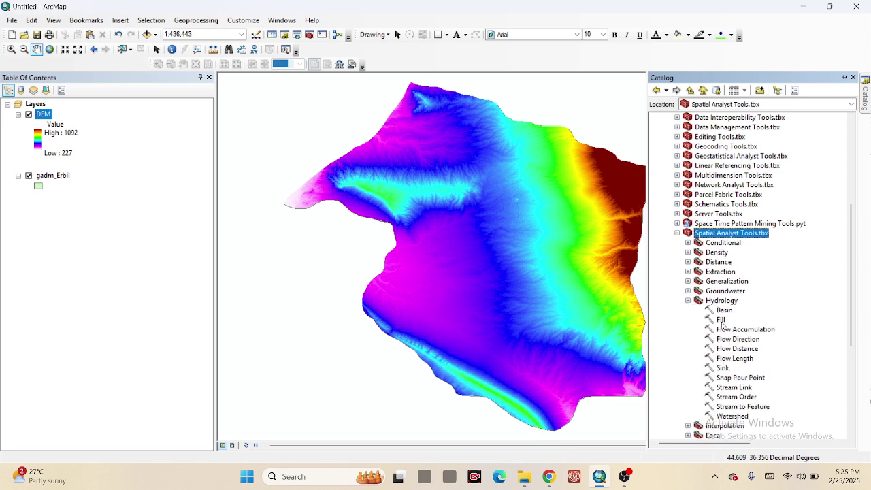
{"action": "left_click", "coordinate": [721, 320]}
{"action": "double_click", "coordinate": [721, 320]}
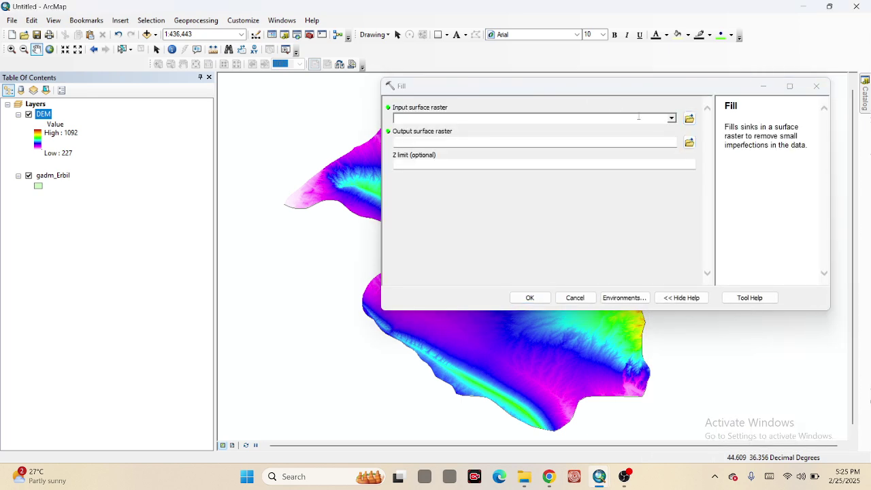
{"action": "left_click", "coordinate": [672, 118]}
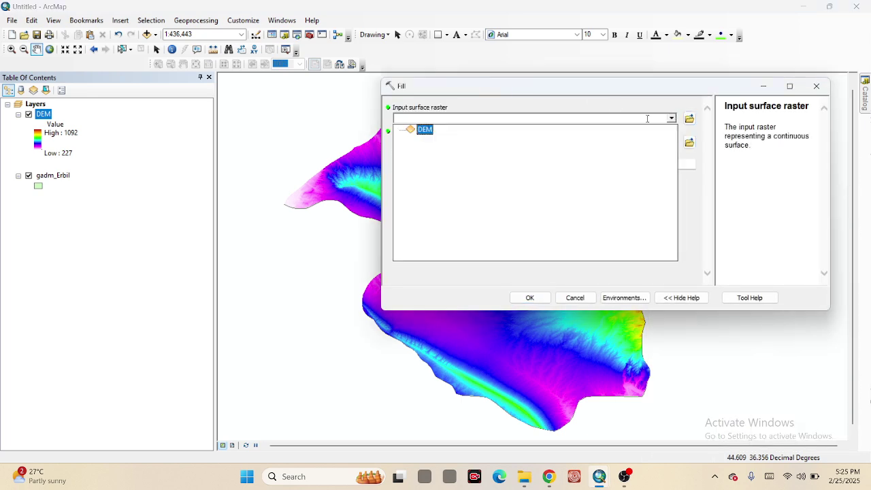
{"action": "left_click", "coordinate": [427, 130]}
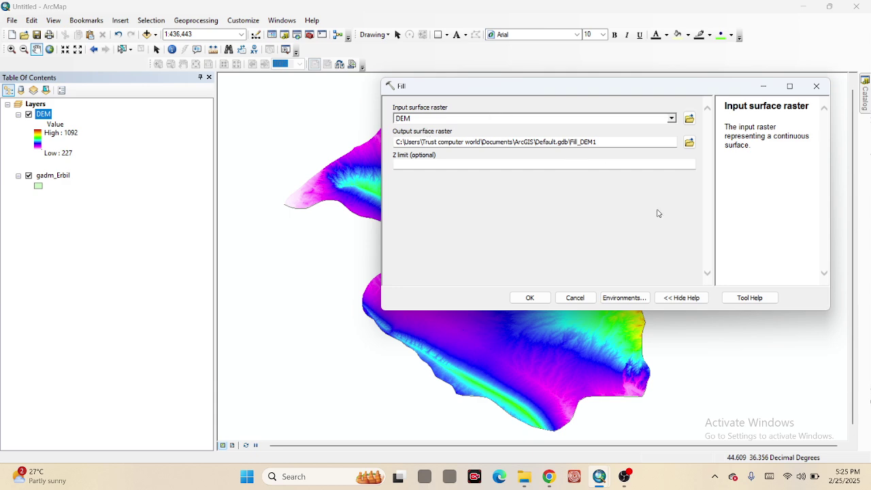
Set the Fill tool's processing extent to the same as layer gadm_Erbil
{"action": "left_click", "coordinate": [633, 297]}
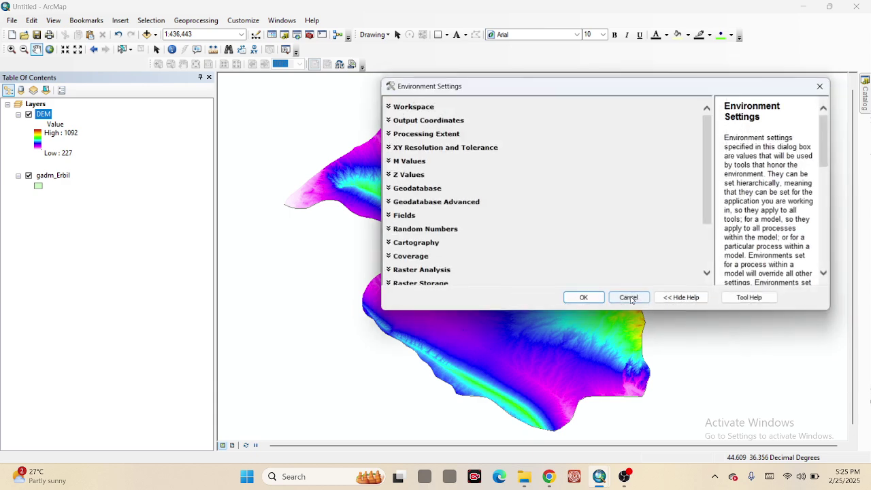
{"action": "left_click", "coordinate": [412, 134]}
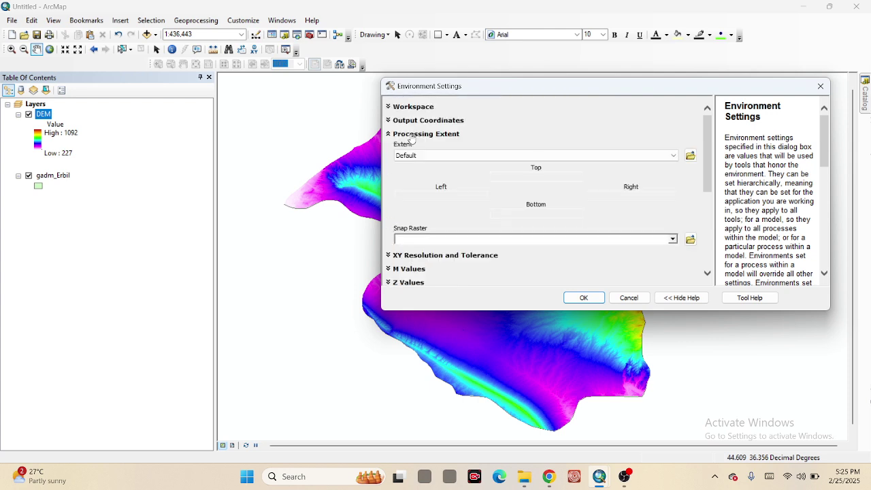
{"action": "left_click", "coordinate": [592, 156]}
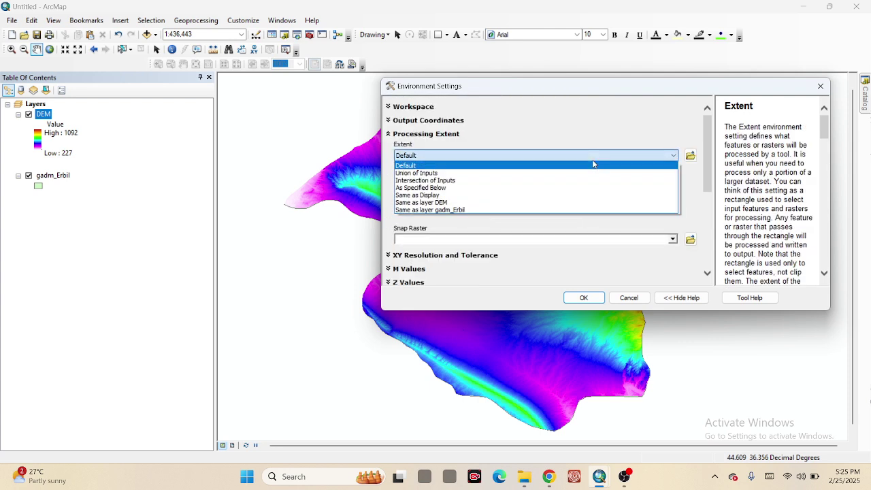
{"action": "left_click", "coordinate": [446, 211]}
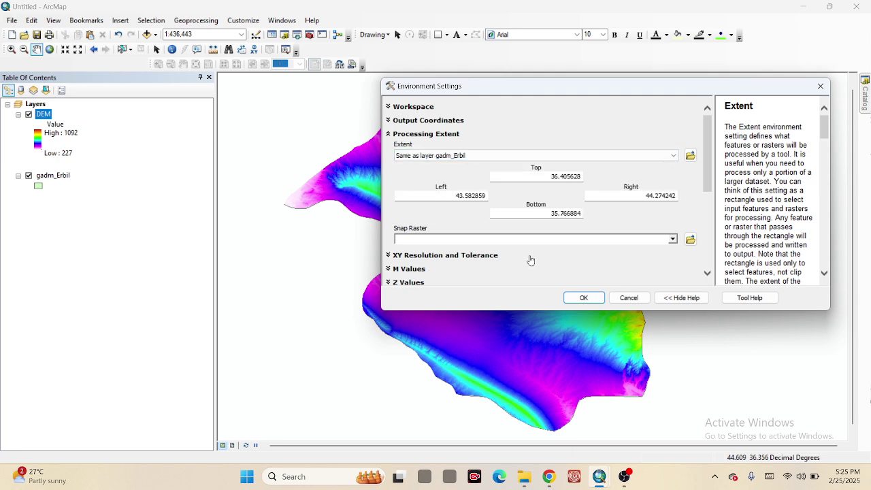
{"action": "left_click", "coordinate": [585, 298]}
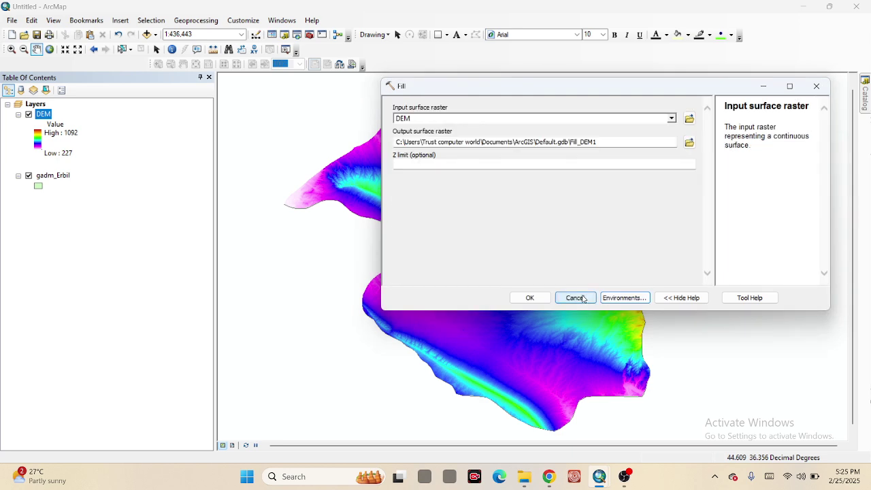
Try to run Fill with the output surface raster named Fill_dem in Default.gdb
{"action": "left_click", "coordinate": [689, 142]}
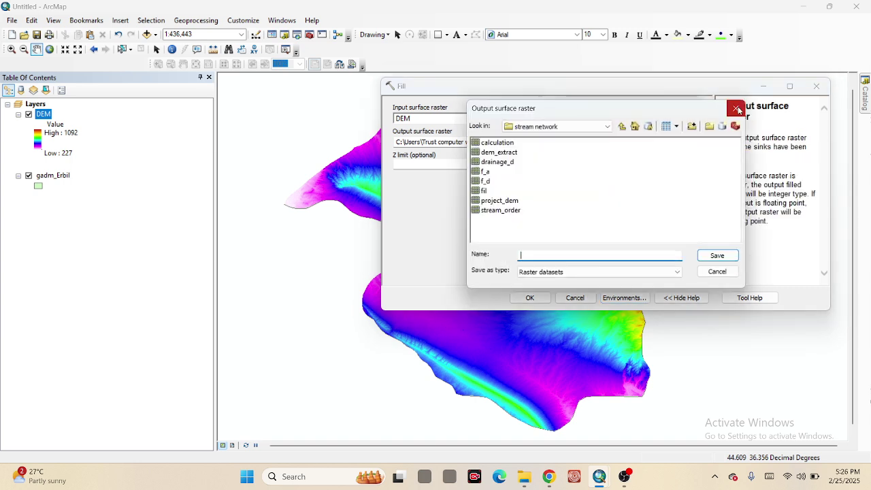
{"action": "left_click", "coordinate": [736, 108]}
{"action": "left_click", "coordinate": [623, 142]}
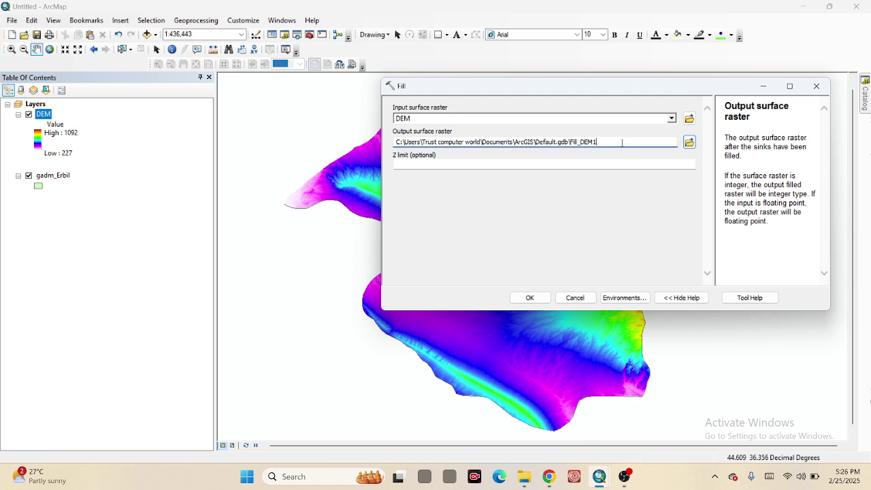
{"action": "key", "text": "BackSpace"}
{"action": "key", "text": "BackSpace"}
{"action": "key", "text": "BackSpace"}
{"action": "key", "text": "BackSpace"}
{"action": "type", "text": "dem"}
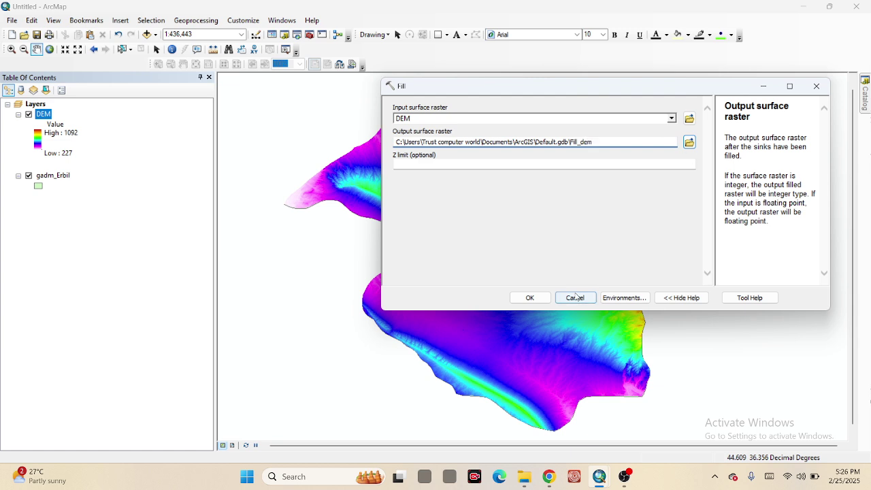
{"action": "left_click", "coordinate": [534, 299]}
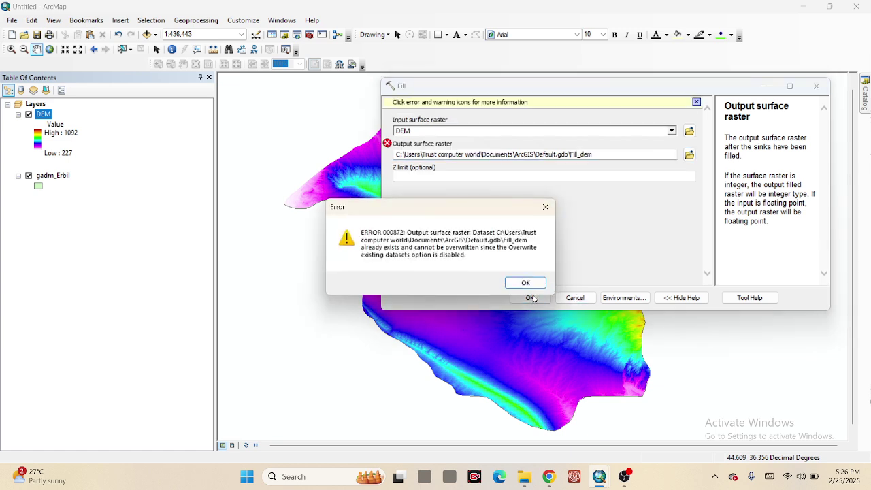
{"action": "left_click", "coordinate": [545, 207]}
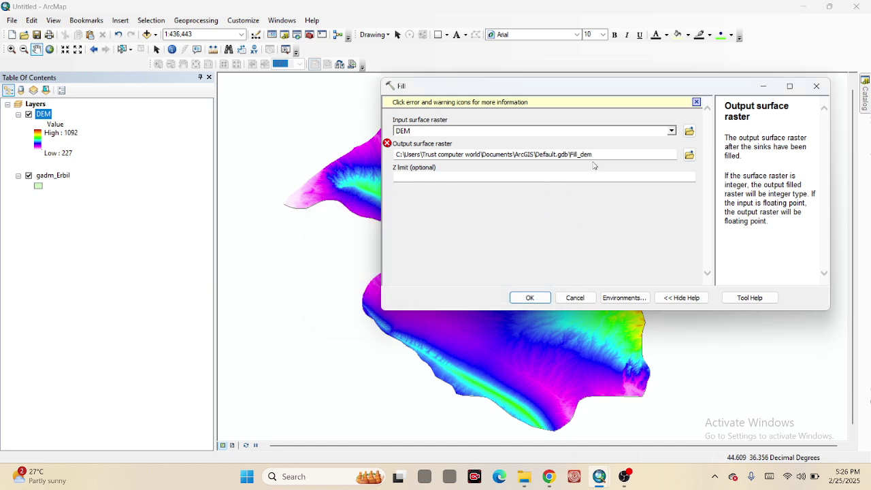
Rename the output surface raster as Dem_f in Default.gdb and run Fill
{"action": "left_click", "coordinate": [653, 154]}
{"action": "key", "text": "BackSpace"}
{"action": "key", "text": "BackSpace"}
{"action": "key", "text": "BackSpace"}
{"action": "key", "text": "BackSpace"}
{"action": "key", "text": "BackSpace"}
{"action": "key", "text": "BackSpace"}
{"action": "key", "text": "BackSpace"}
{"action": "key", "text": "BackSpace"}
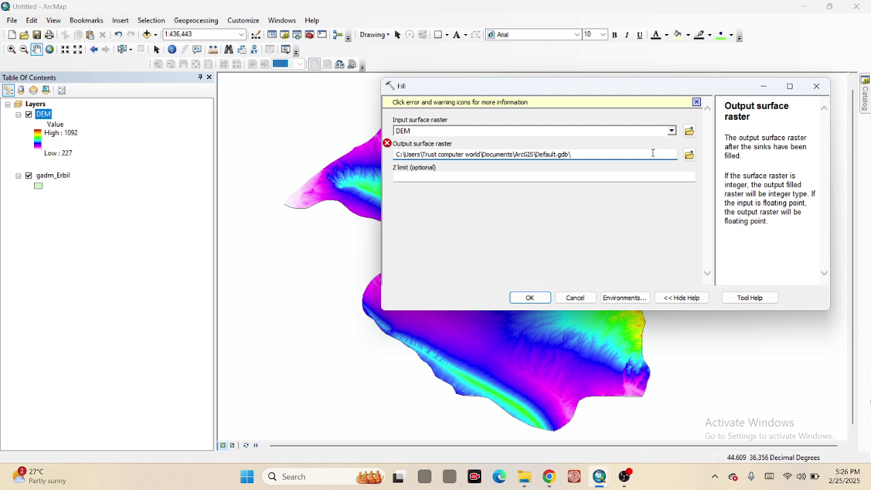
{"action": "type", "text": "Dem_f"}
{"action": "left_click", "coordinate": [530, 298]}
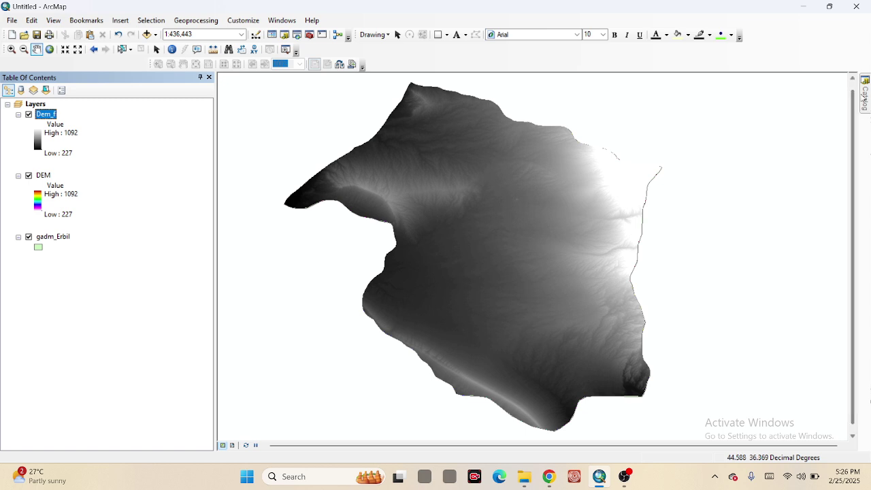
Run the Hydrology toolset's Flow Direction on Dem_f, naming the output raster FlowDir_Dem_ in Default.gdb
{"action": "left_click", "coordinate": [865, 96]}
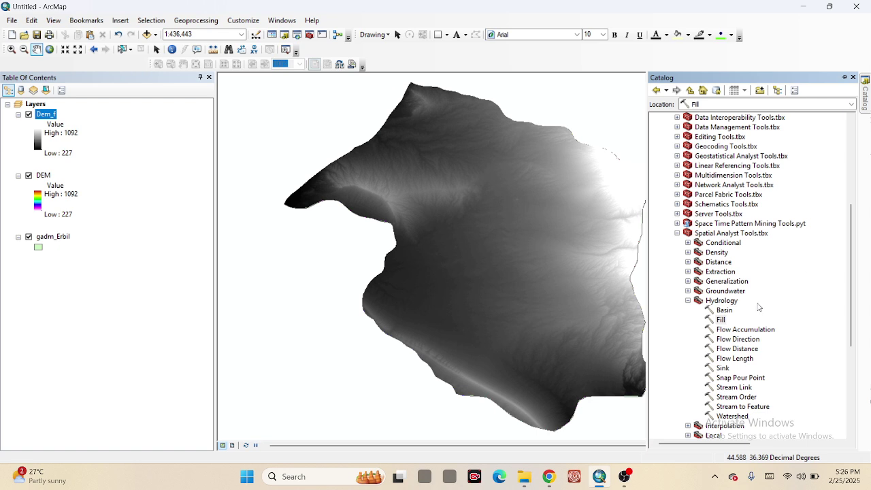
{"action": "double_click", "coordinate": [733, 341]}
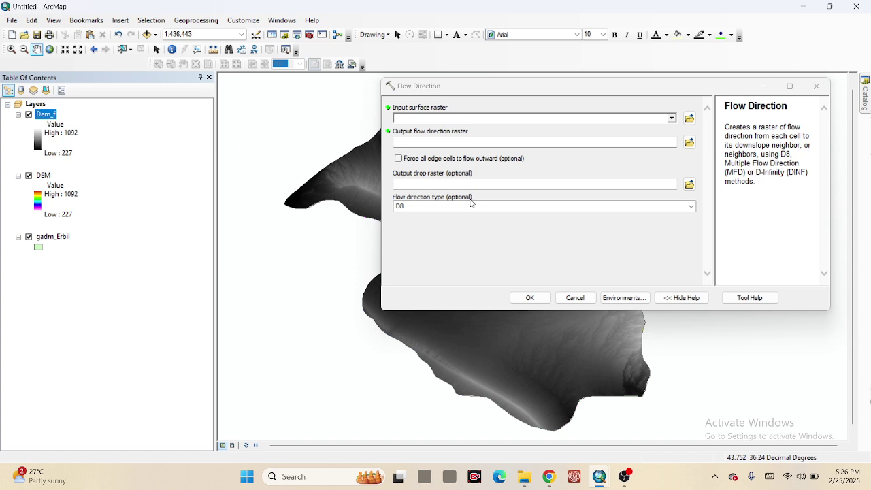
{"action": "left_click", "coordinate": [673, 119]}
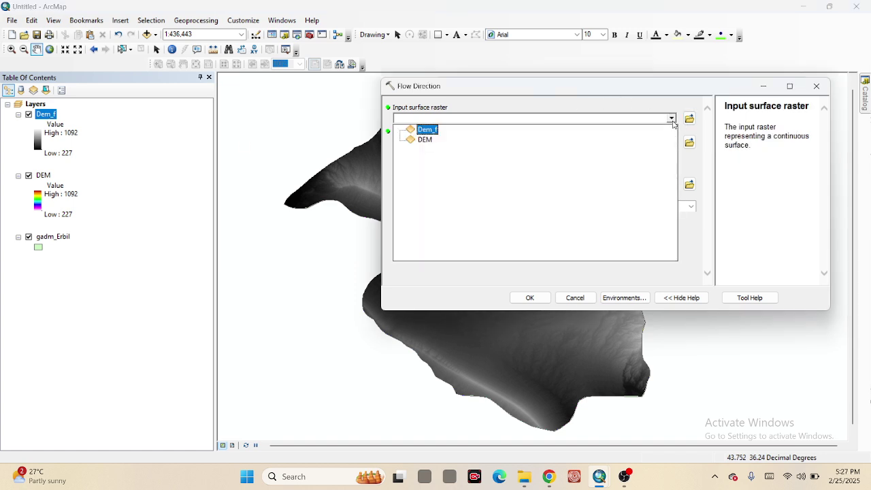
{"action": "left_click", "coordinate": [426, 130]}
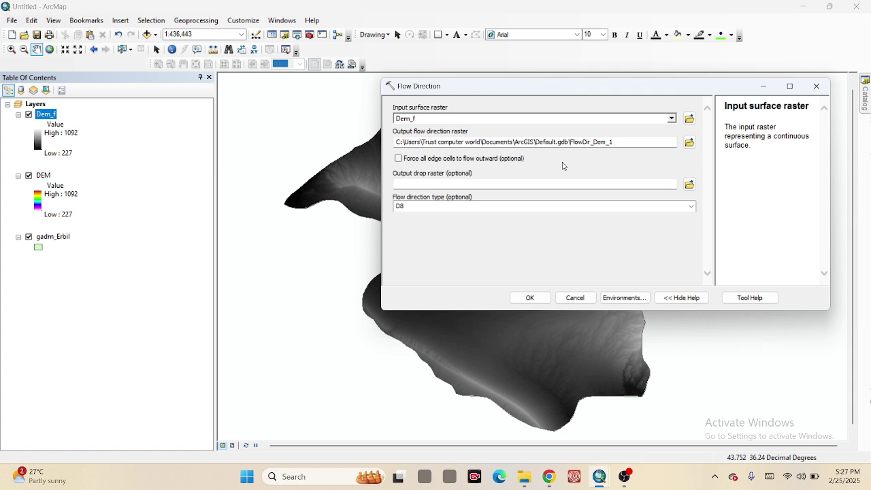
{"action": "left_click", "coordinate": [646, 142]}
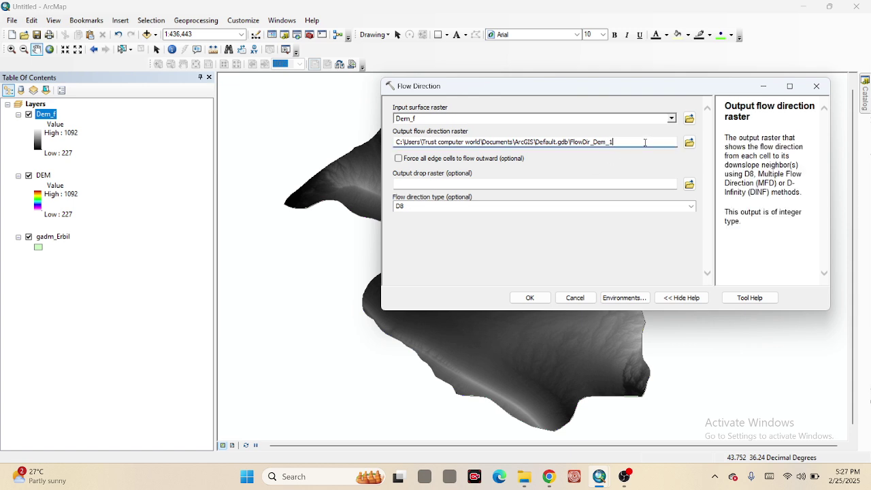
{"action": "key", "text": "BackSpace"}
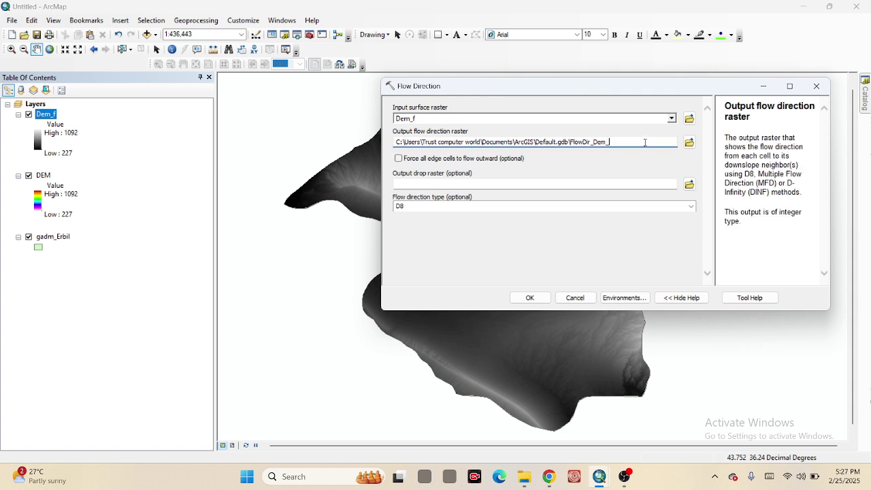
{"action": "left_click", "coordinate": [532, 298]}
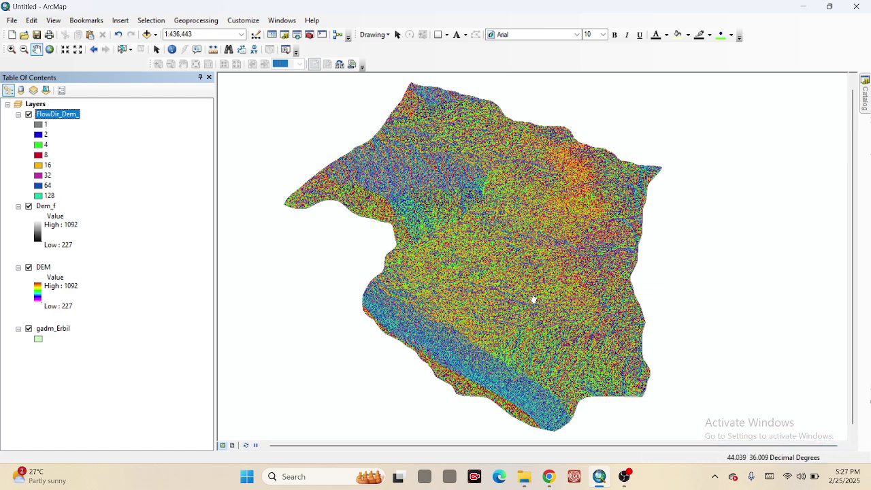
Run Flow Accumulation on FlowDir_Dem_ with the default output and options, declining the incoming voice call
{"action": "left_click", "coordinate": [865, 97]}
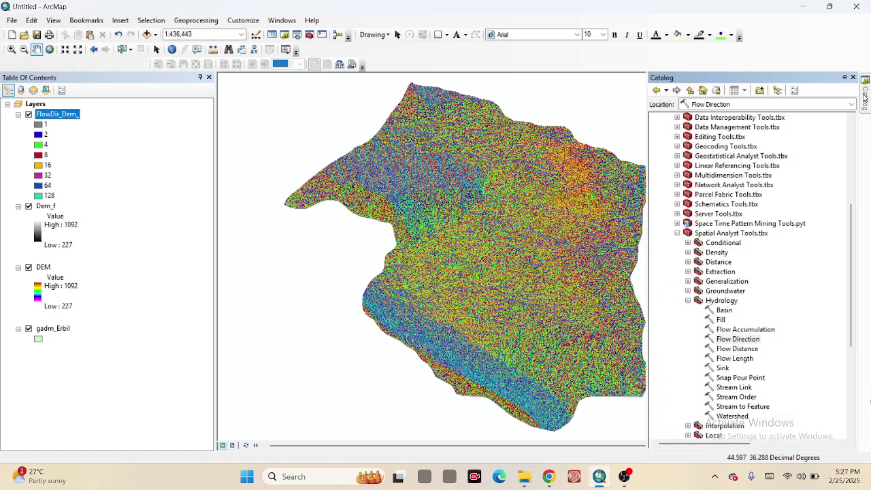
{"action": "double_click", "coordinate": [734, 330]}
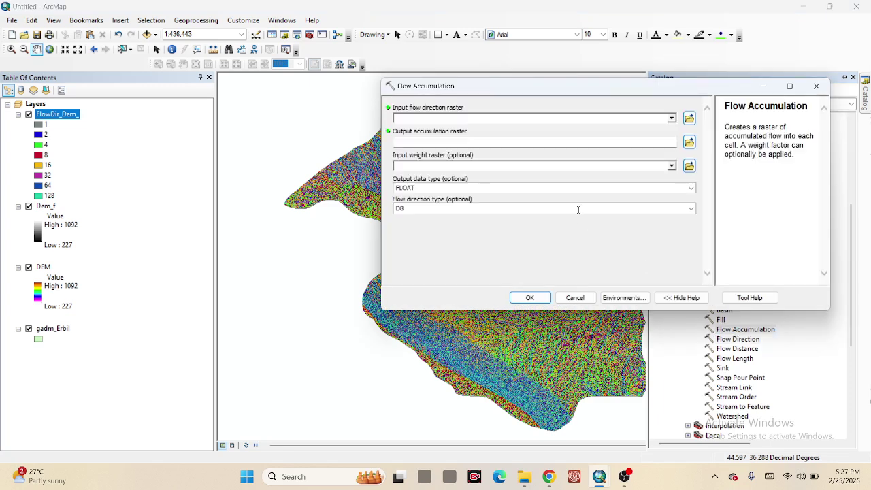
{"action": "left_click", "coordinate": [673, 118]}
{"action": "left_click", "coordinate": [445, 130]}
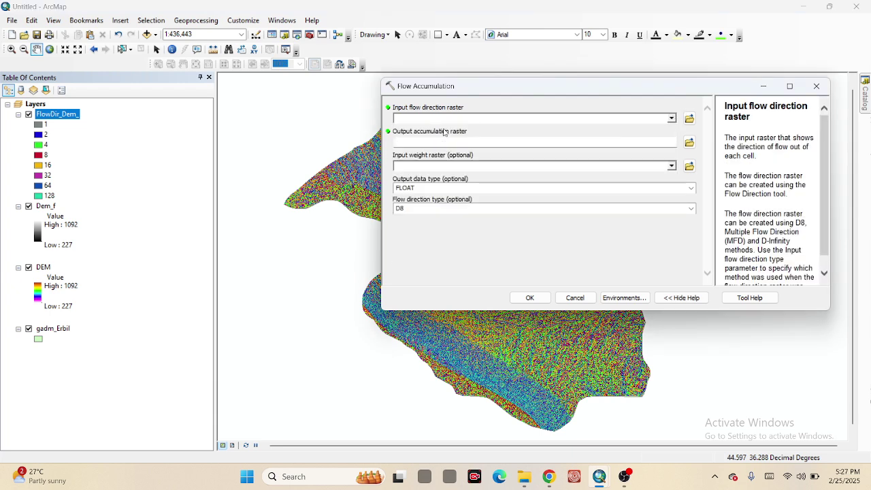
{"action": "left_click", "coordinate": [625, 142]}
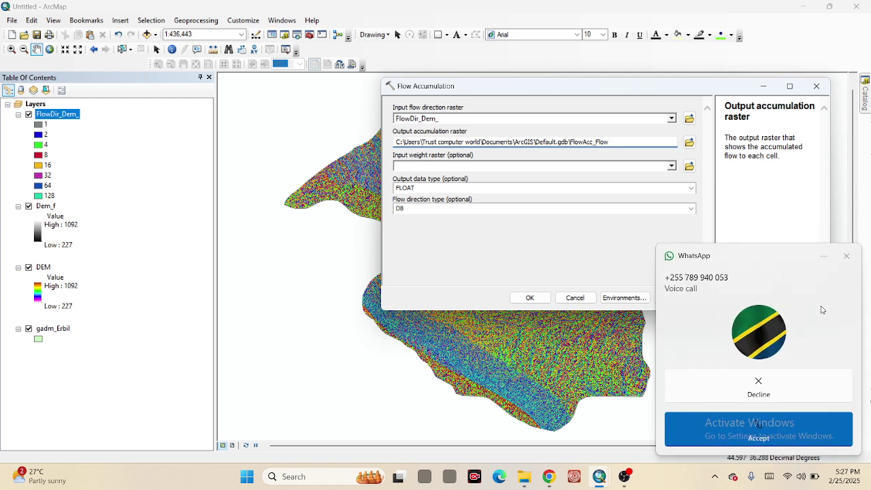
{"action": "left_click", "coordinate": [758, 390]}
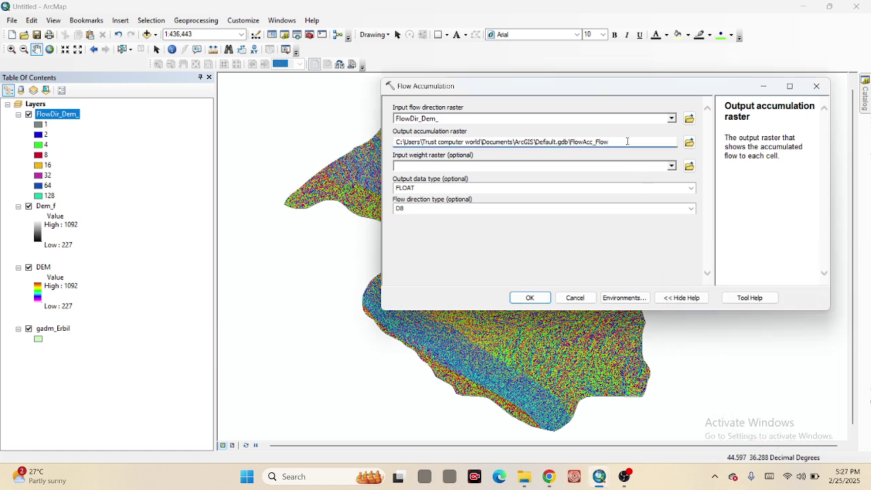
{"action": "left_click", "coordinate": [532, 299]}
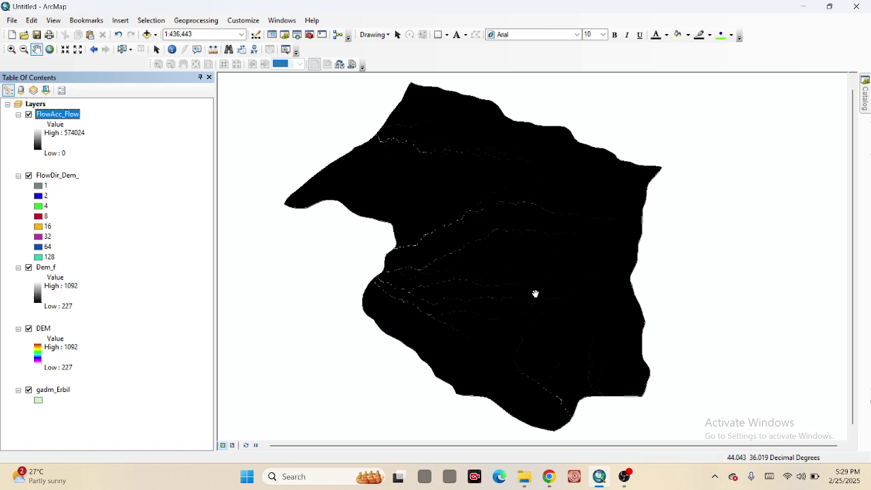
Run the Surface toolset's Slope on Dem_f with default options, naming the output raster Slope_Dem_ in Default.gdb
{"action": "left_click", "coordinate": [868, 99]}
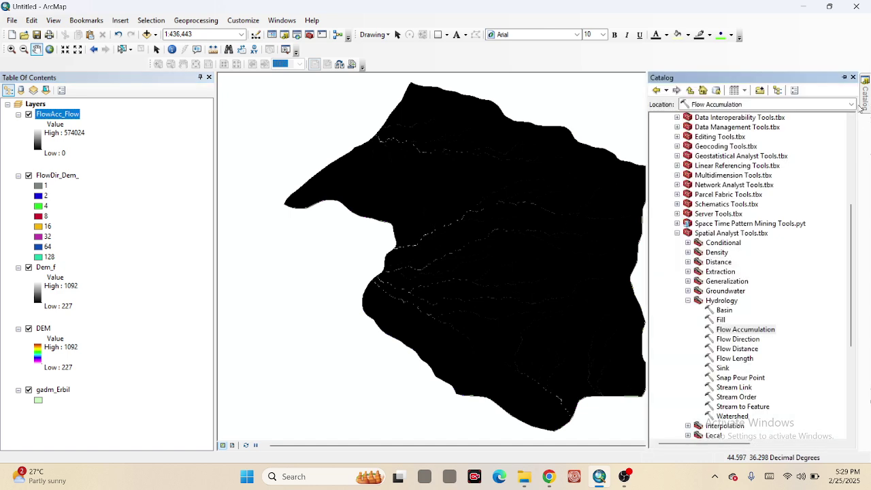
{"action": "left_click", "coordinate": [688, 301]}
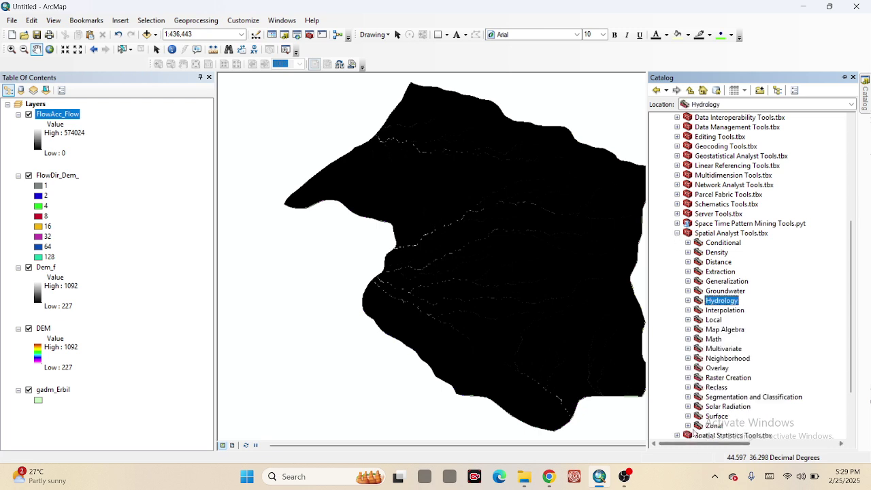
{"action": "left_click", "coordinate": [689, 416]}
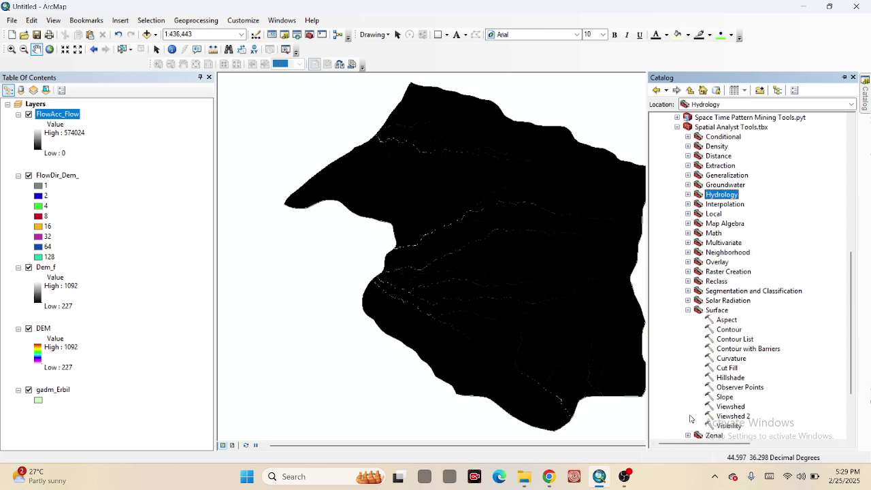
{"action": "double_click", "coordinate": [724, 398]}
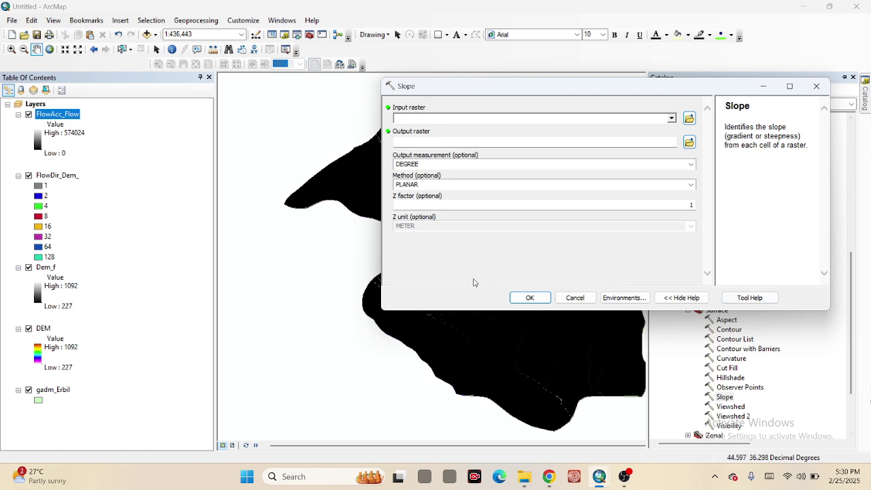
{"action": "left_click", "coordinate": [672, 120]}
{"action": "left_click", "coordinate": [671, 119]}
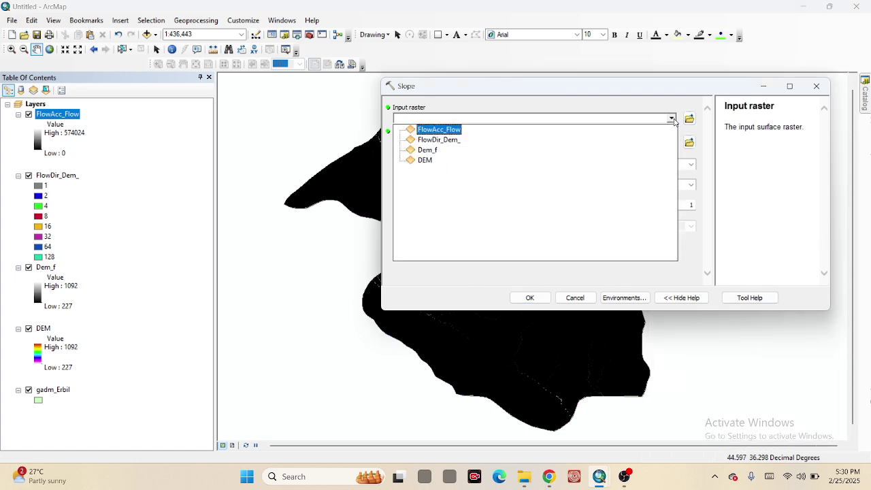
{"action": "left_click", "coordinate": [428, 156]}
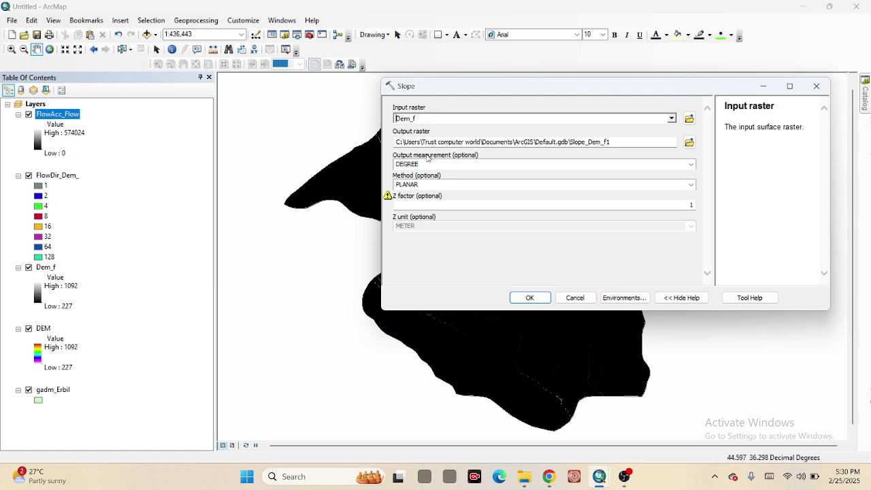
{"action": "left_click", "coordinate": [623, 140]}
{"action": "key", "text": "BackSpace"}
{"action": "key", "text": "BackSpace"}
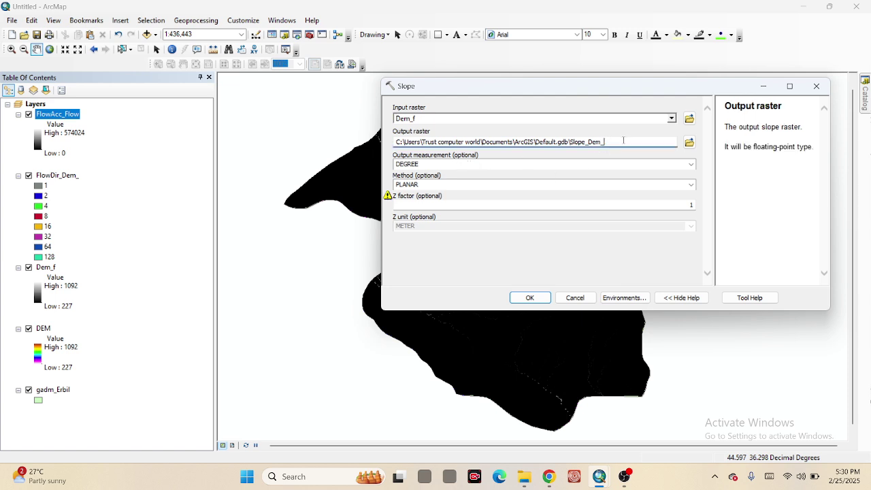
{"action": "left_click", "coordinate": [529, 297]}
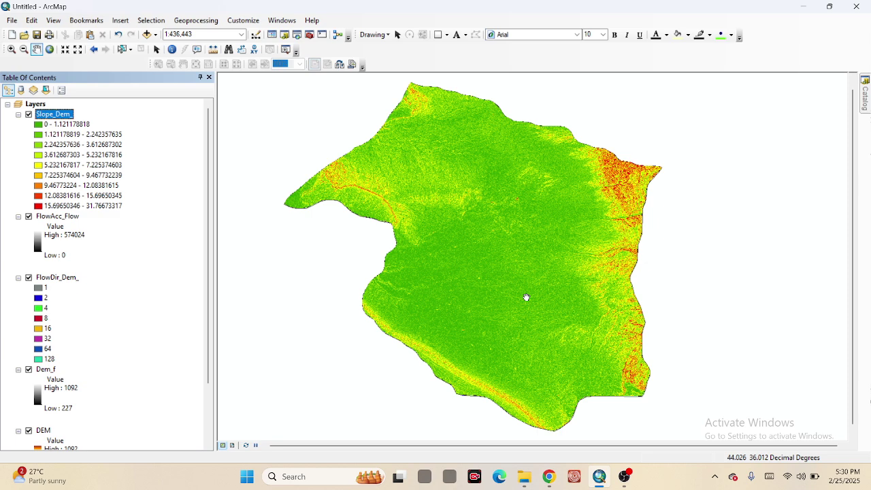
Enter the Raster Calculator expression ("Slope_Dem_" * 1.570796) / 90 to convert the slope from degrees to radians
{"action": "mouse_move", "coordinate": [867, 95]}
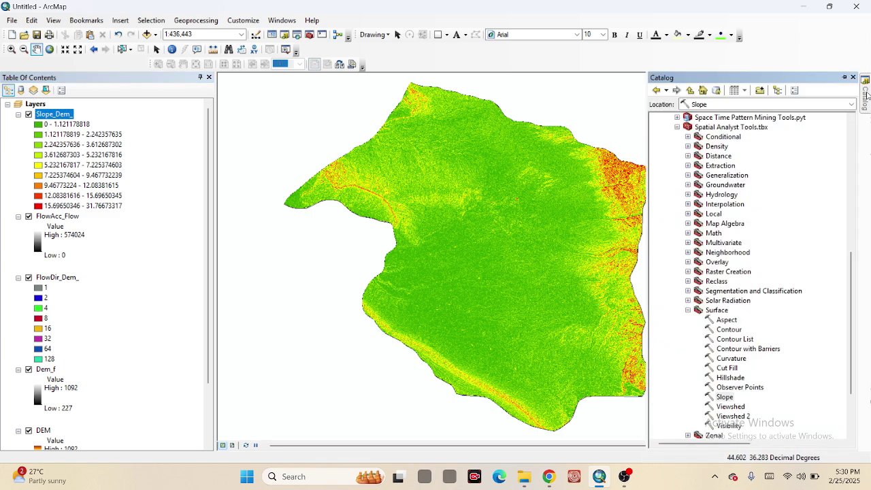
{"action": "left_click", "coordinate": [688, 223]}
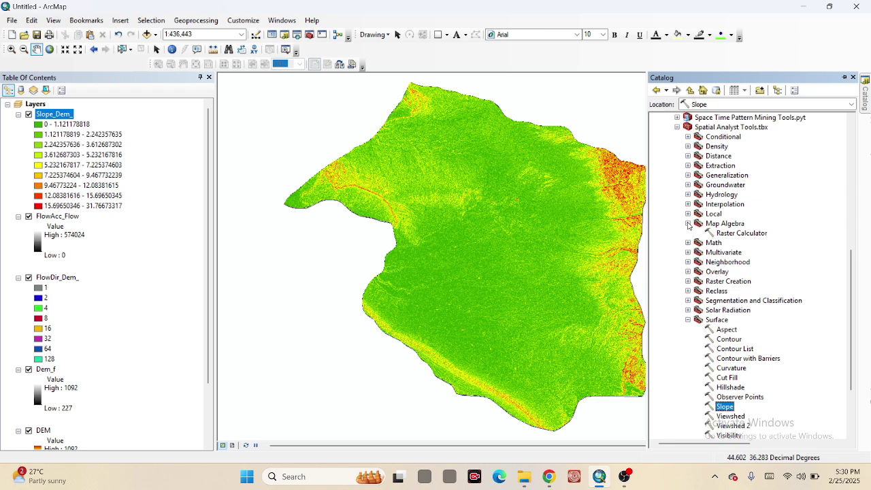
{"action": "double_click", "coordinate": [761, 235]}
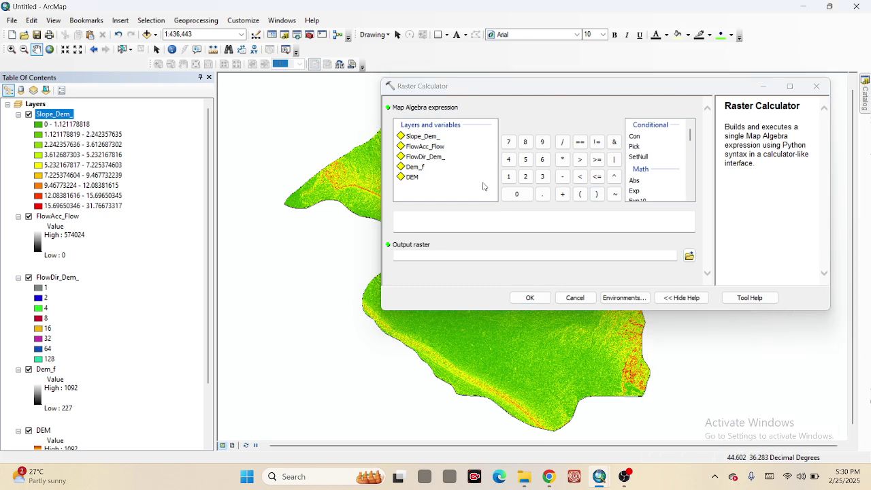
{"action": "left_click", "coordinate": [580, 195]}
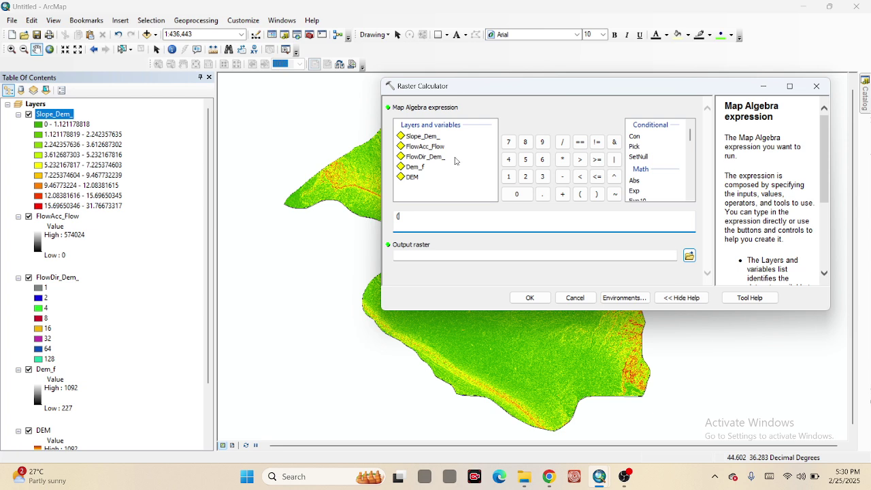
{"action": "double_click", "coordinate": [423, 138]}
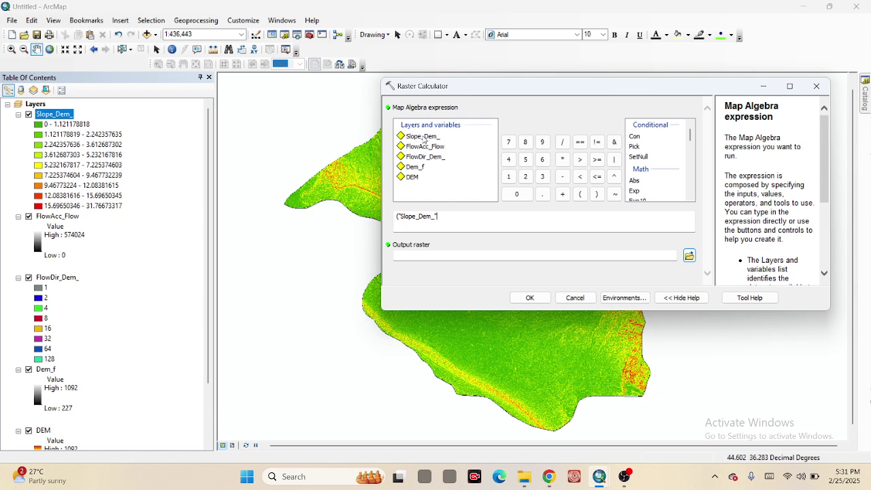
{"action": "left_click", "coordinate": [564, 160]}
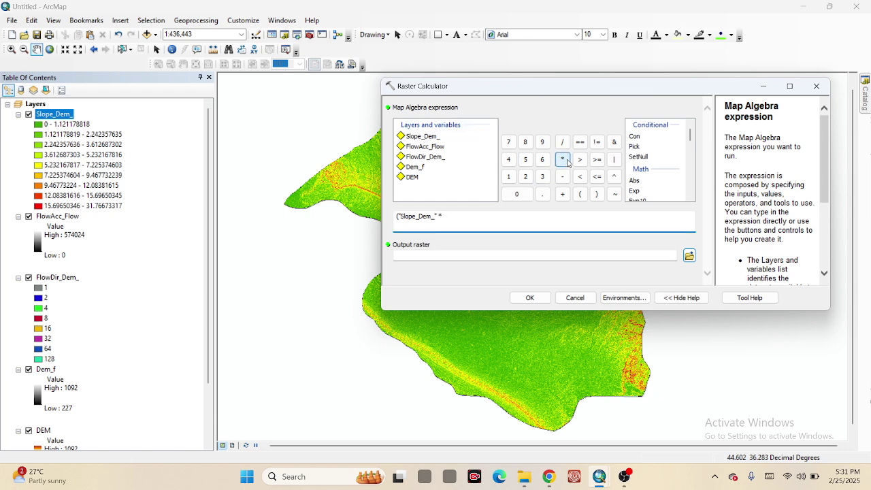
{"action": "type", "text": "1.570796)"}
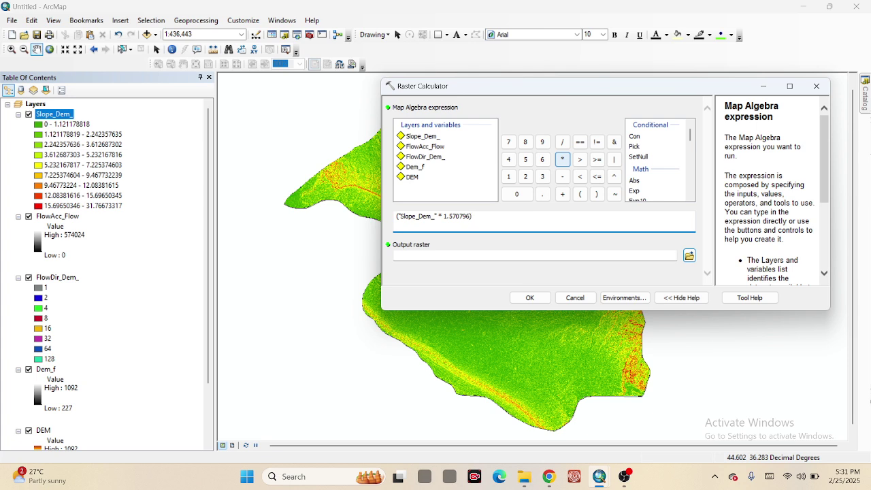
{"action": "left_click", "coordinate": [564, 142]}
{"action": "type", "text": "90"}
Name the output raster radian_slope in Default.gdb and run the slope conversion
{"action": "left_click", "coordinate": [462, 252]}
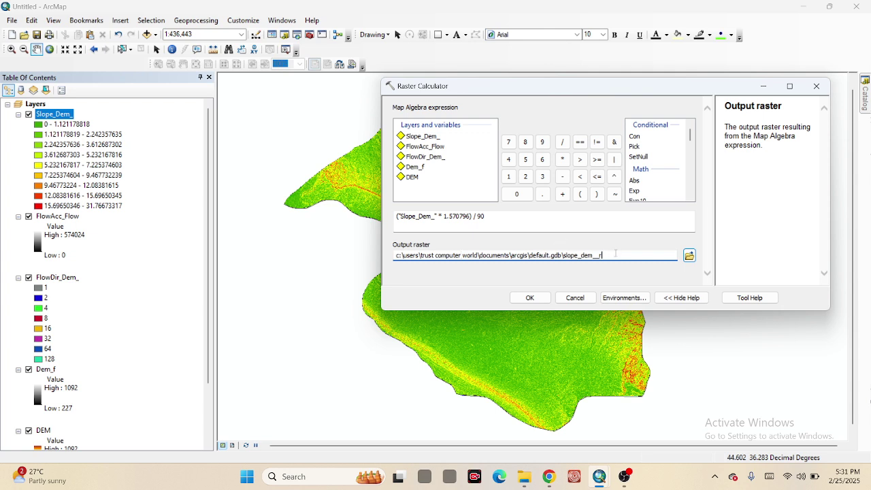
{"action": "key", "text": "BackSpace"}
{"action": "key", "text": "BackSpace"}
{"action": "key", "text": "BackSpace"}
{"action": "key", "text": "BackSpace"}
{"action": "key", "text": "BackSpace"}
{"action": "key", "text": "BackSpace"}
{"action": "key", "text": "BackSpace"}
{"action": "key", "text": "BackSpace"}
{"action": "key", "text": "BackSpace"}
{"action": "key", "text": "BackSpace"}
{"action": "key", "text": "BackSpace"}
{"action": "key", "text": "BackSpace"}
{"action": "type", "text": "rado"}
{"action": "key", "text": "BackSpace"}
{"action": "type", "text": "ian_slope"}
{"action": "left_click", "coordinate": [529, 298]}
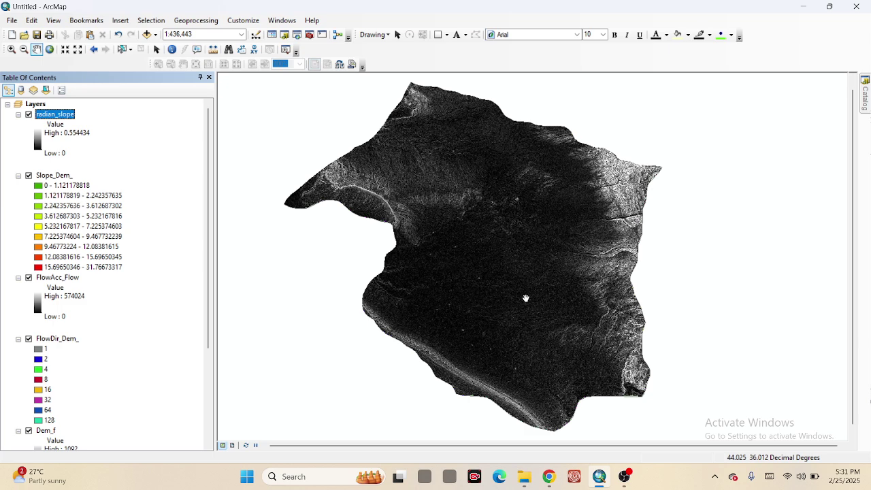
Begin a new Raster Calculator expression with a Con function whose condition is "radian_slope" > 0
{"action": "left_click", "coordinate": [866, 98]}
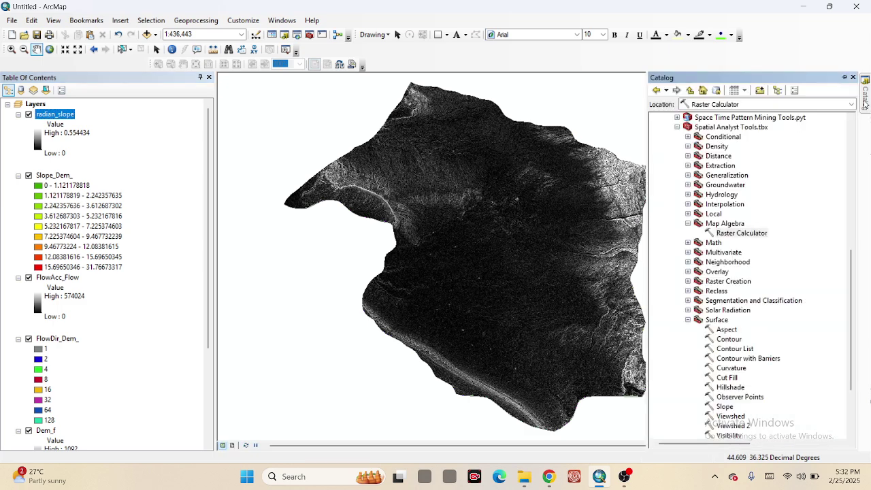
{"action": "double_click", "coordinate": [752, 234]}
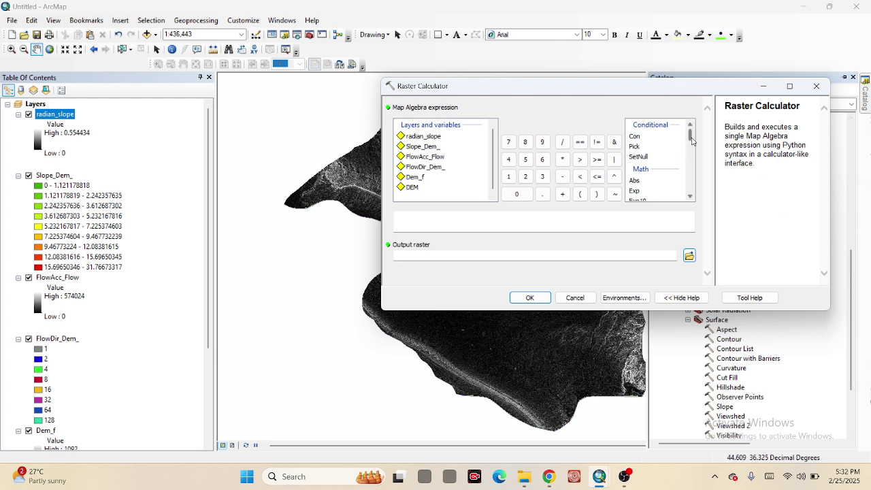
{"action": "double_click", "coordinate": [638, 137]}
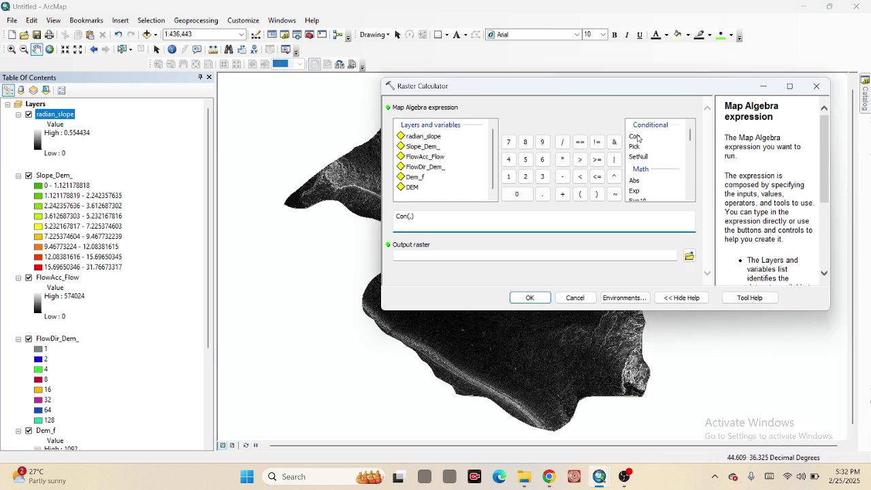
{"action": "double_click", "coordinate": [423, 141]}
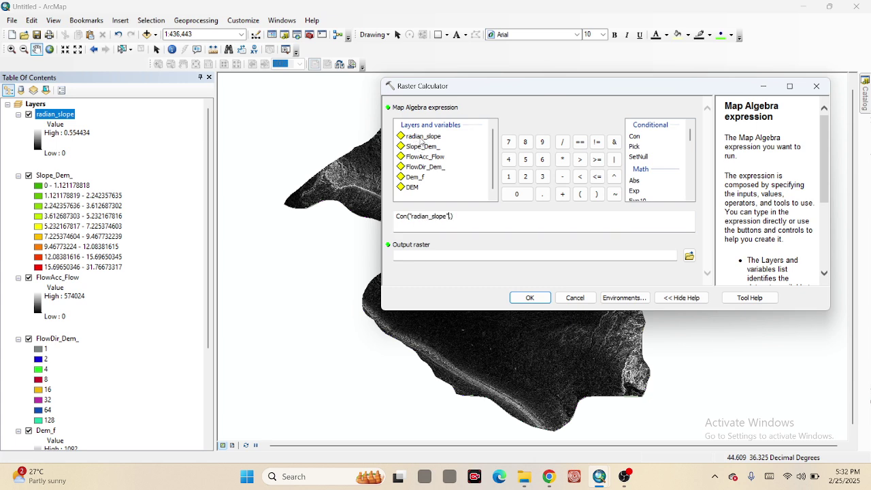
{"action": "left_click", "coordinate": [581, 160]}
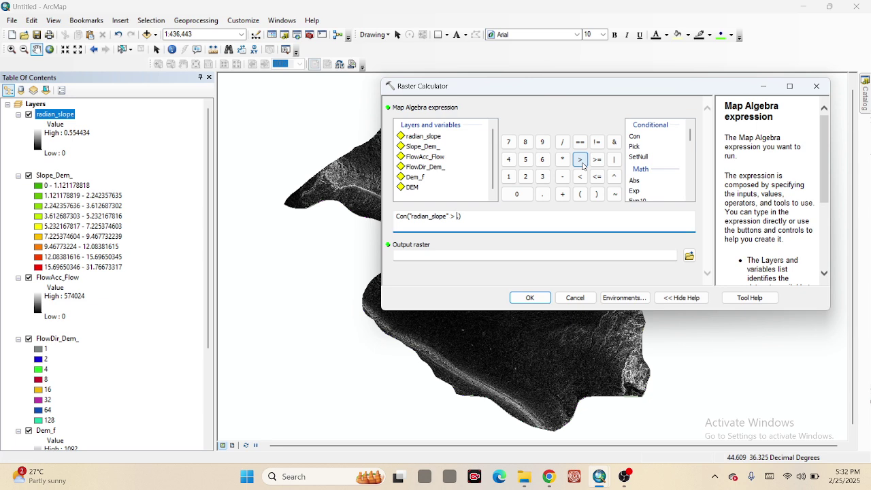
{"action": "left_click", "coordinate": [517, 195]}
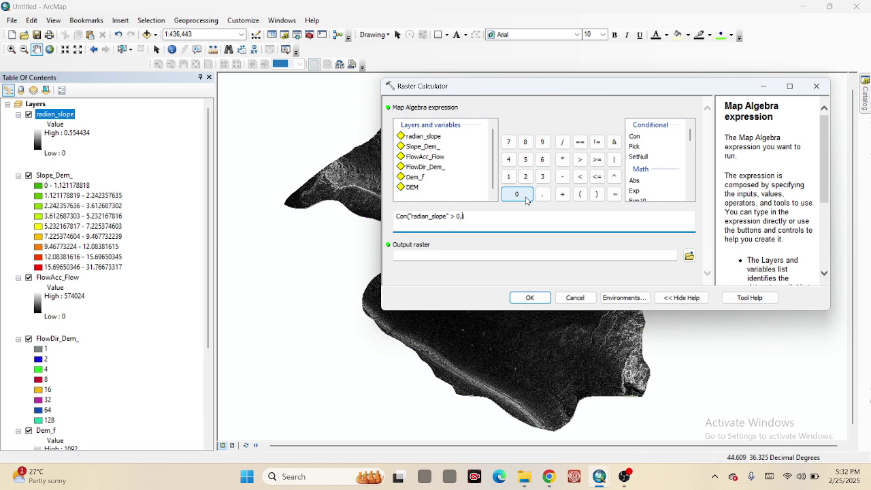
Complete the Con expression with Tan("radian_slope") as the true value and 0.001 as the false value
{"action": "left_click", "coordinate": [691, 196]}
{"action": "left_click", "coordinate": [691, 196]}
{"action": "left_click", "coordinate": [691, 196]}
{"action": "left_click", "coordinate": [691, 196]}
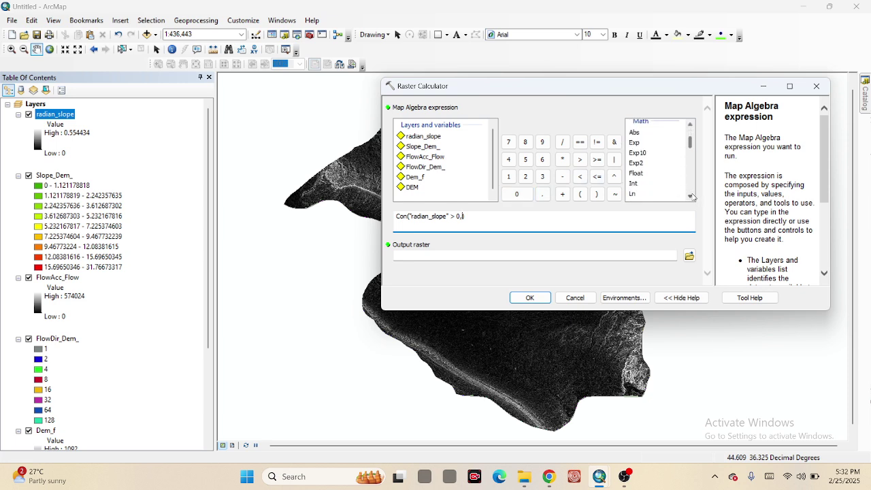
{"action": "left_click", "coordinate": [691, 196]}
{"action": "left_click", "coordinate": [691, 196]}
{"action": "left_click", "coordinate": [691, 196]}
{"action": "left_click", "coordinate": [691, 196]}
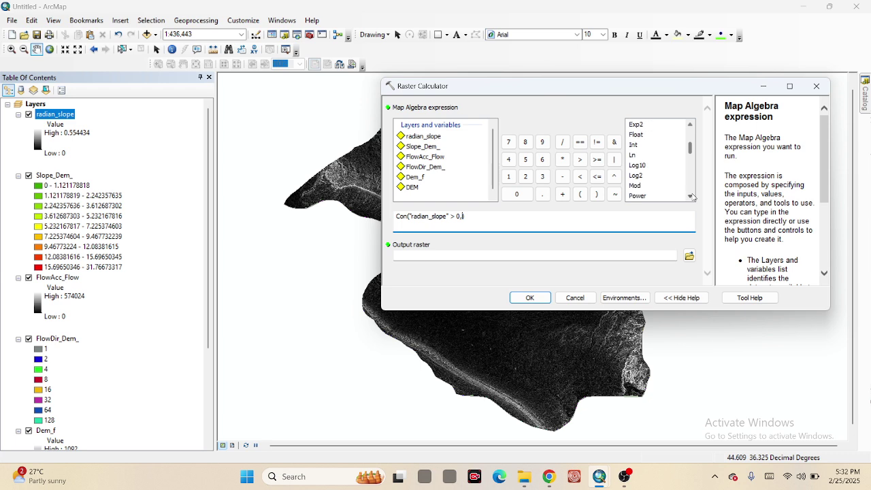
{"action": "left_click", "coordinate": [691, 196]}
{"action": "left_click", "coordinate": [691, 196]}
{"action": "left_click", "coordinate": [691, 196]}
{"action": "left_click", "coordinate": [691, 196]}
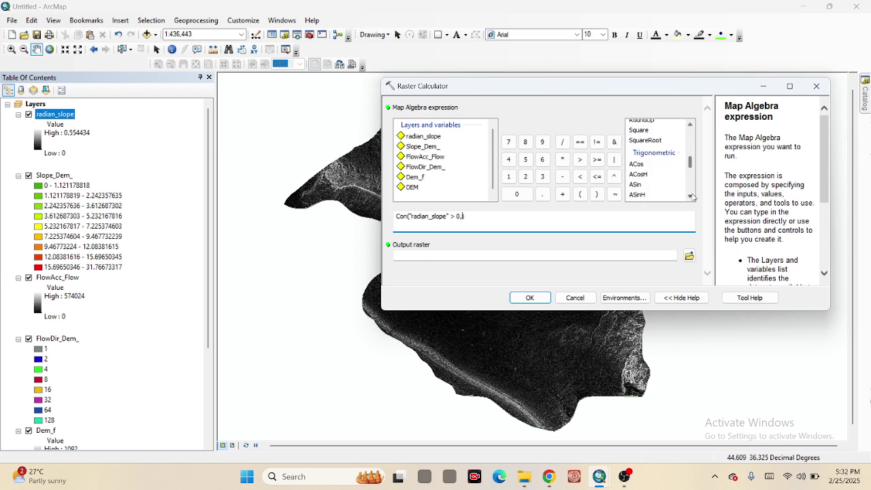
{"action": "left_click", "coordinate": [691, 196]}
{"action": "left_click", "coordinate": [691, 196]}
{"action": "left_click", "coordinate": [691, 196]}
{"action": "left_click", "coordinate": [691, 196]}
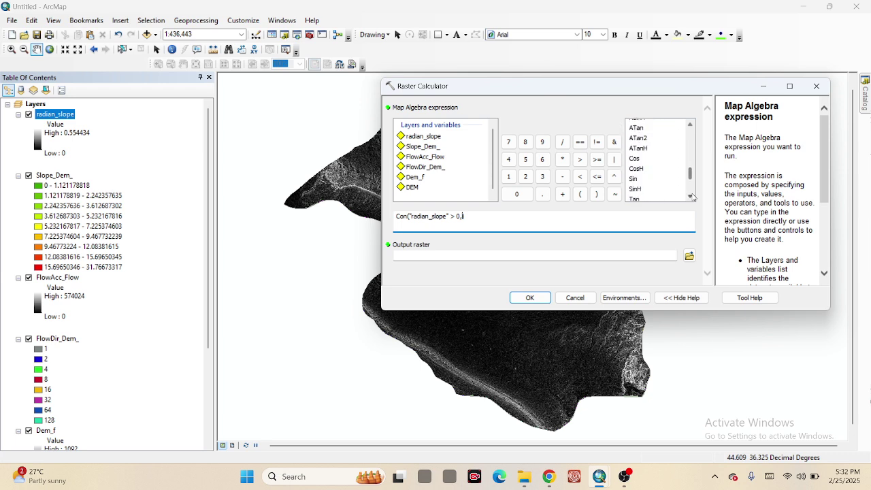
{"action": "left_click", "coordinate": [691, 196]}
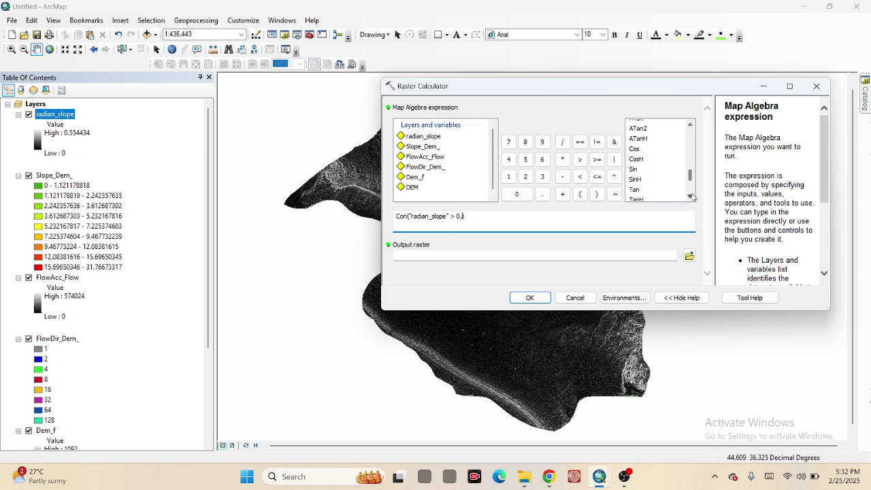
{"action": "left_click", "coordinate": [638, 190]}
{"action": "double_click", "coordinate": [639, 190]}
{"action": "double_click", "coordinate": [429, 139]}
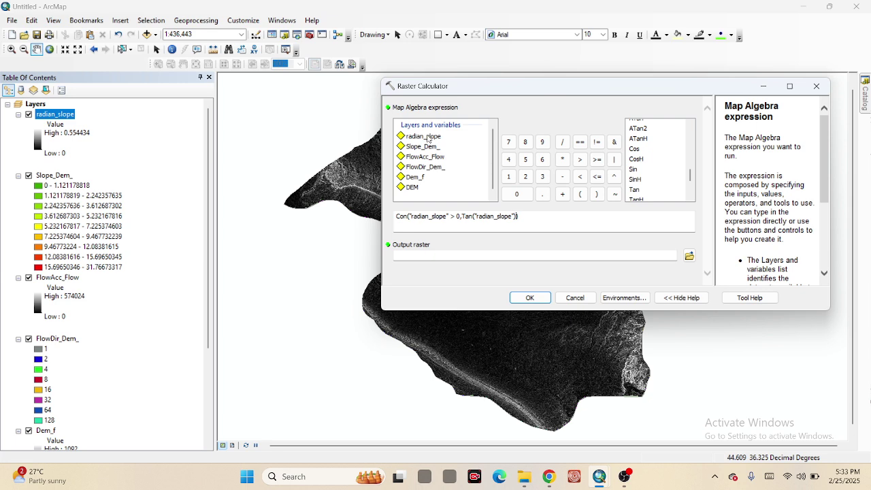
{"action": "type", "text": ", "}
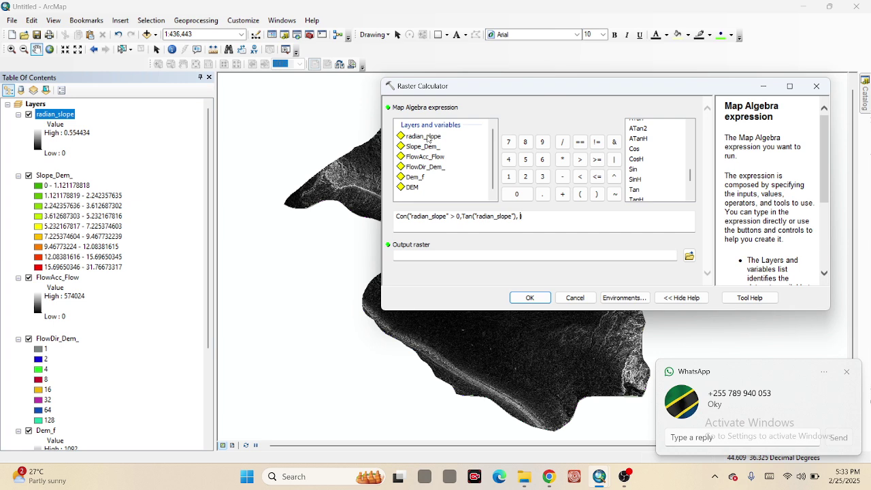
{"action": "type", "text": "0.001"}
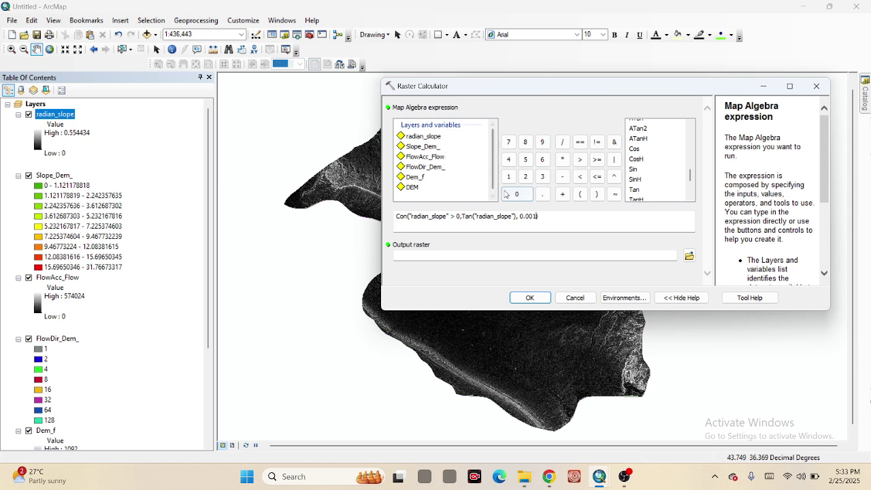
Name the output raster tan_slope in Default.gdb and run the Con calculation
{"action": "left_click", "coordinate": [661, 257]}
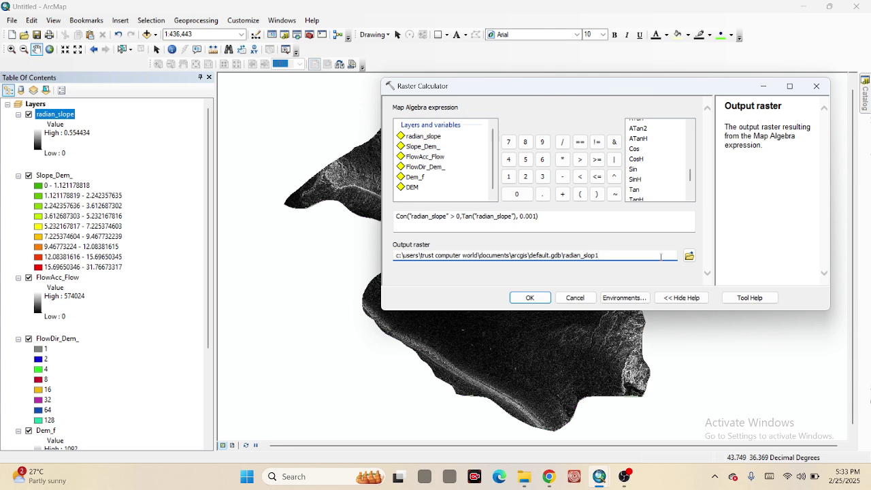
{"action": "key", "text": "BackSpace"}
{"action": "key", "text": "BackSpace"}
{"action": "key", "text": "BackSpace"}
{"action": "key", "text": "BackSpace"}
{"action": "key", "text": "BackSpace"}
{"action": "key", "text": "BackSpace"}
{"action": "key", "text": "BackSpace"}
{"action": "key", "text": "BackSpace"}
{"action": "key", "text": "BackSpace"}
{"action": "key", "text": "BackSpace"}
{"action": "key", "text": "BackSpace"}
{"action": "type", "text": "tan_slope"}
{"action": "left_click", "coordinate": [530, 299]}
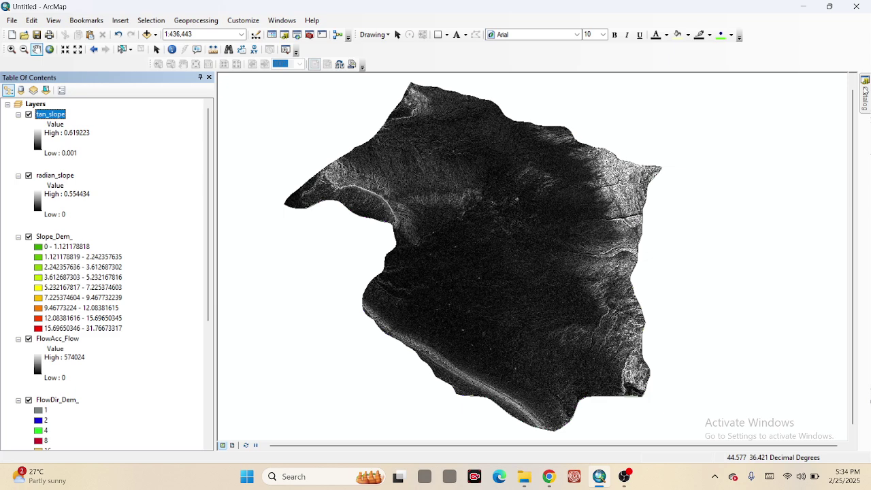
Begin a new Raster Calculator expression that multiplies ("FlowAcc_Flow"+1) by a factor still left open
{"action": "mouse_move", "coordinate": [865, 91]}
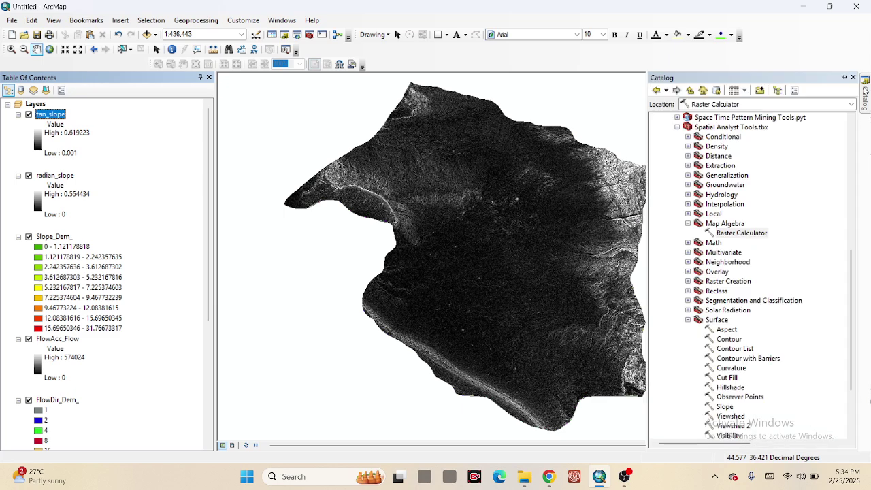
{"action": "double_click", "coordinate": [741, 234]}
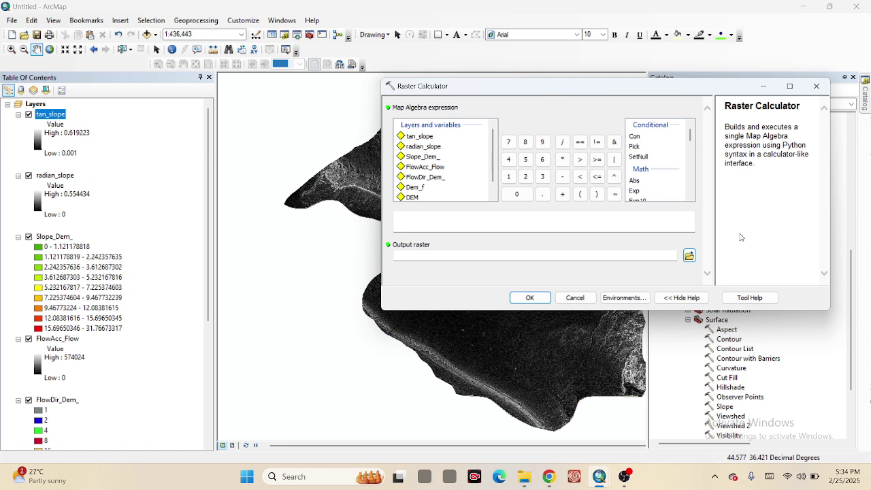
{"action": "left_click", "coordinate": [580, 194]}
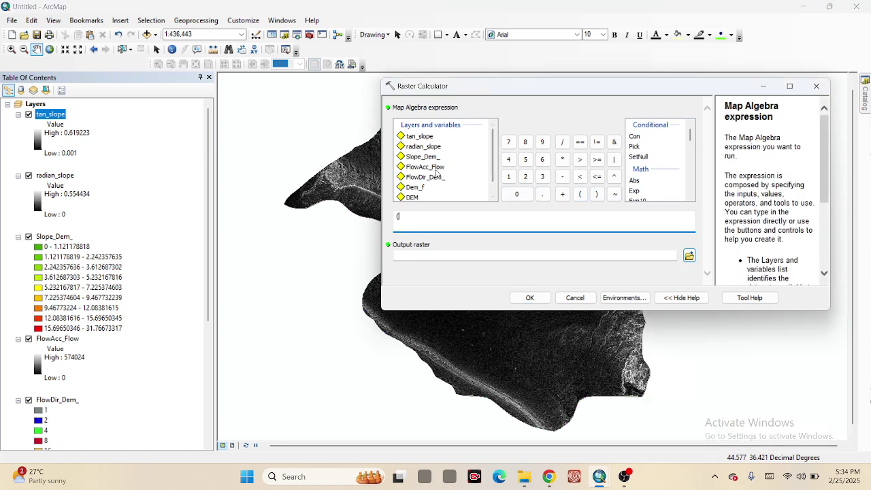
{"action": "double_click", "coordinate": [426, 170]}
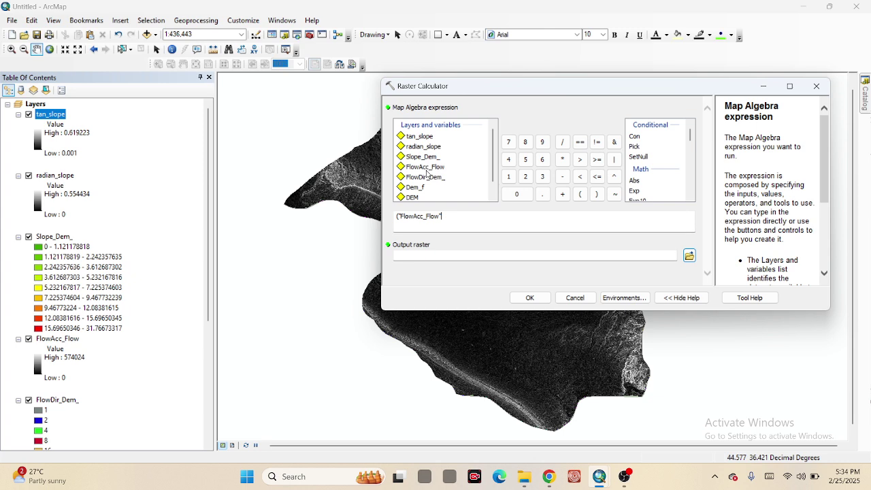
{"action": "type", "text": "+1)"}
{"action": "left_click", "coordinate": [564, 159]}
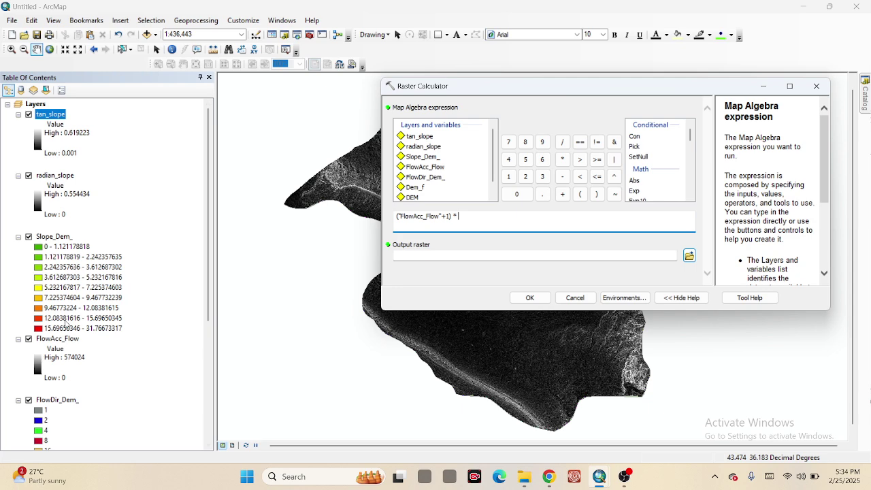
Look up the cell size of the Dem_f raster in its layer source properties
{"action": "scroll", "coordinate": [66, 325], "scroll_direction": "down", "scroll_amount": 5}
{"action": "scroll", "coordinate": [56, 259], "scroll_direction": "up", "scroll_amount": 5}
{"action": "scroll", "coordinate": [55, 267], "scroll_direction": "down", "scroll_amount": 2}
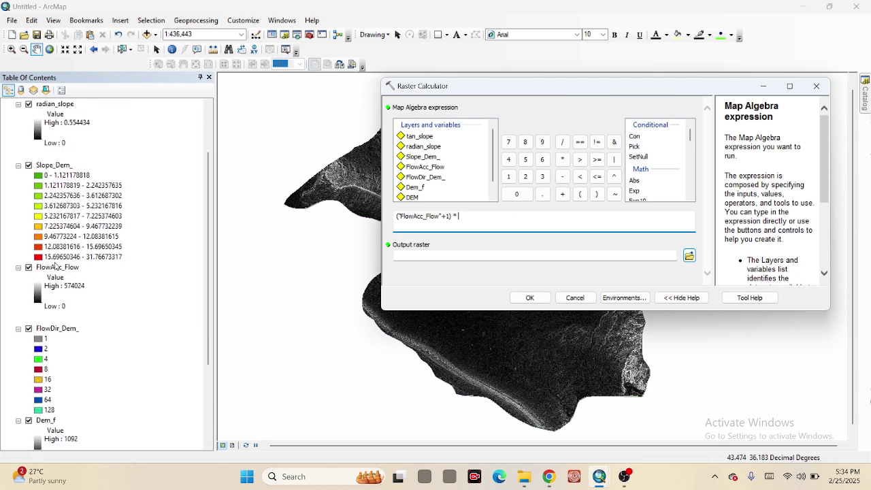
{"action": "scroll", "coordinate": [60, 315], "scroll_direction": "down", "scroll_amount": 3}
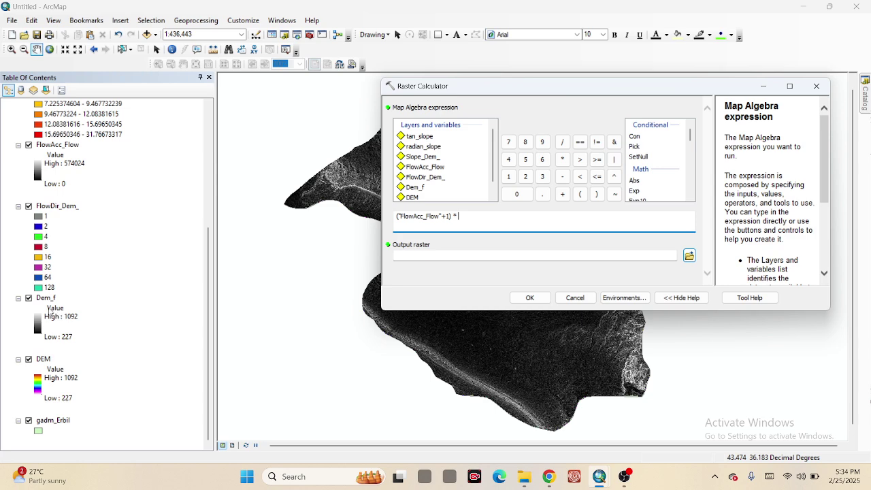
{"action": "left_click", "coordinate": [53, 299]}
{"action": "right_click", "coordinate": [53, 298]}
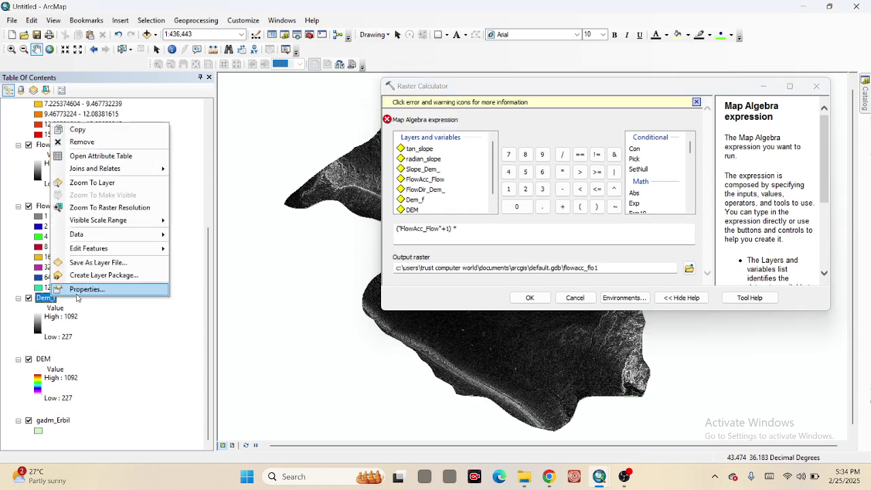
{"action": "left_click", "coordinate": [77, 293]}
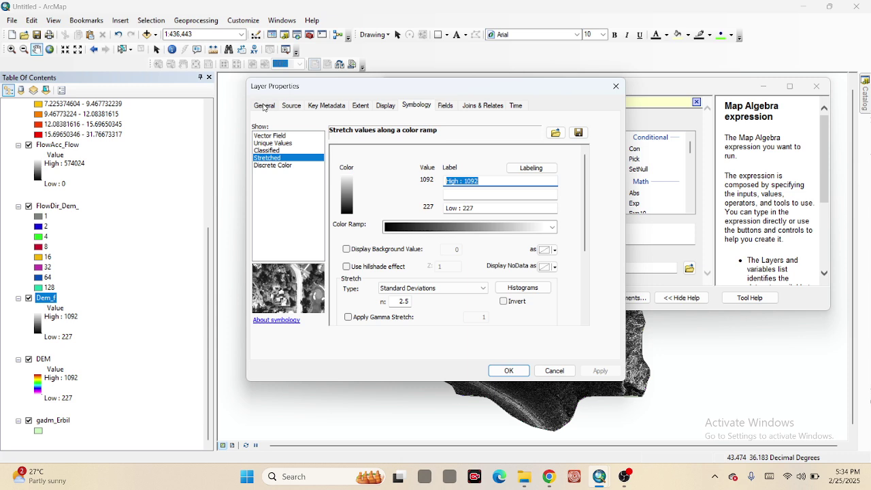
{"action": "left_click", "coordinate": [265, 106]}
{"action": "left_click", "coordinate": [291, 106]}
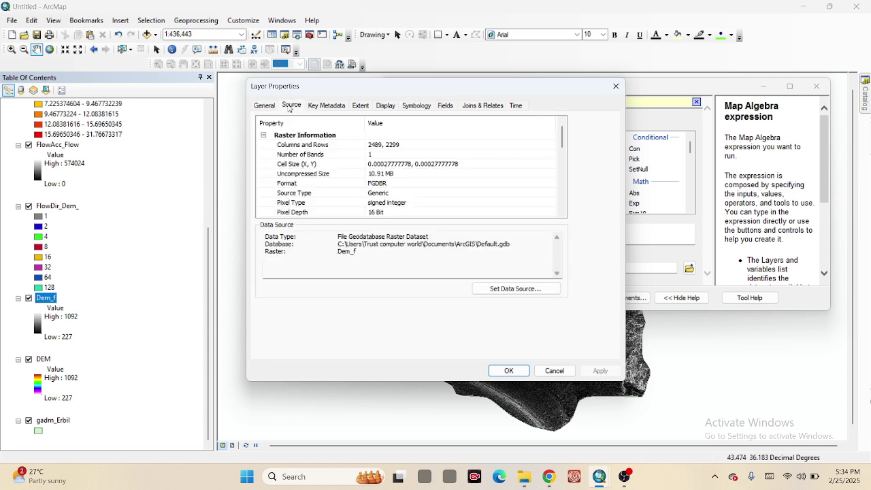
{"action": "left_click", "coordinate": [397, 166]}
{"action": "left_click", "coordinate": [398, 170]}
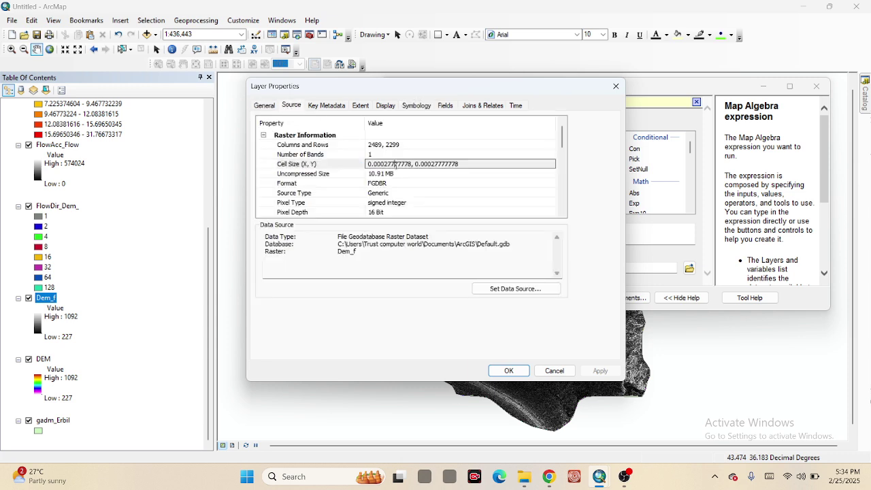
{"action": "left_click_drag", "start_coordinate": [412, 164], "coordinate": [365, 163]}
{"action": "left_click", "coordinate": [553, 371]}
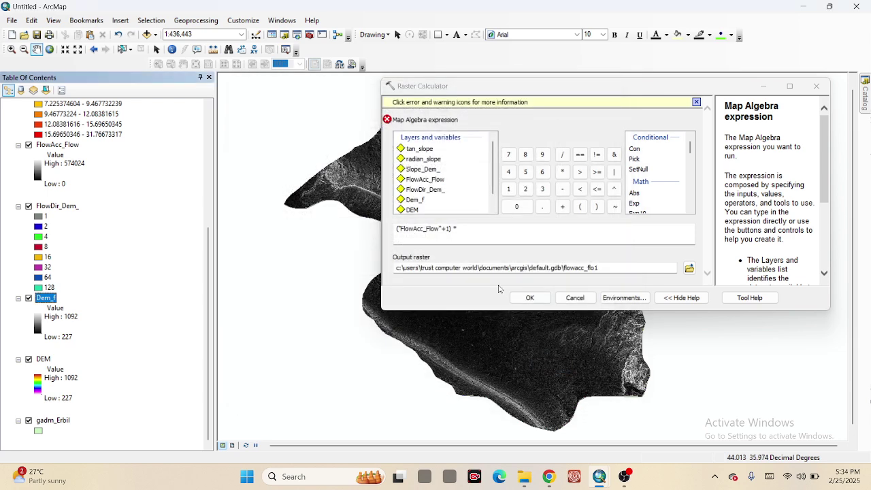
Complete the expression with the multiplier 0.00027777778 and run it with the output raster named scale_FC in Default.gdb
{"action": "left_click", "coordinate": [480, 229]}
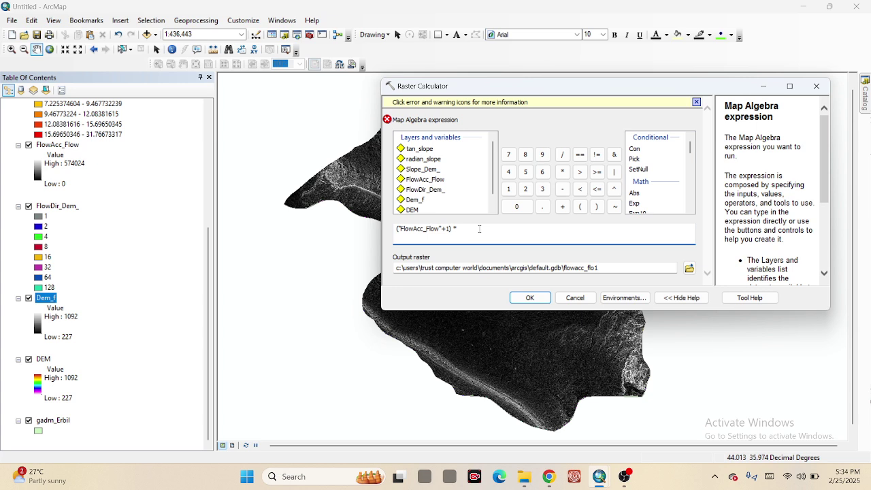
{"action": "type", "text": "0.000277777778"}
{"action": "left_click", "coordinate": [616, 267]}
{"action": "key", "text": "BackSpace"}
{"action": "key", "text": "BackSpace"}
{"action": "key", "text": "BackSpace"}
{"action": "key", "text": "BackSpace"}
{"action": "key", "text": "BackSpace"}
{"action": "key", "text": "BackSpace"}
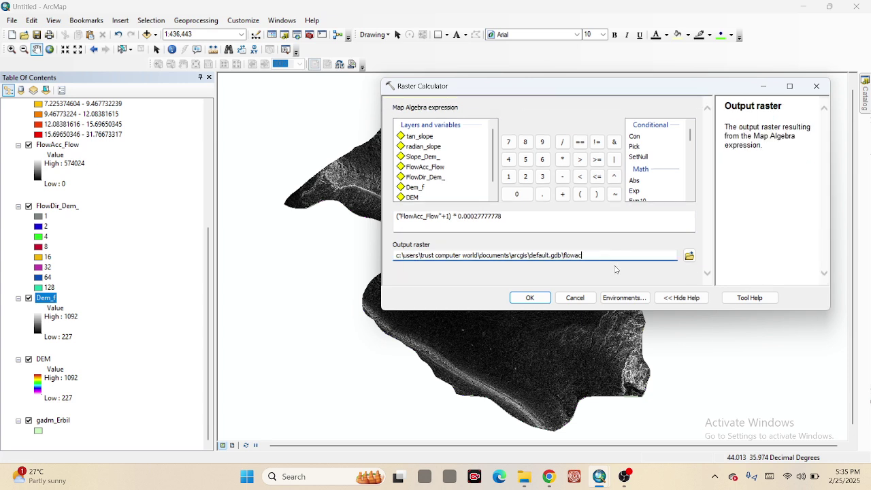
{"action": "key", "text": "BackSpace"}
{"action": "key", "text": "BackSpace"}
{"action": "key", "text": "BackSpace"}
{"action": "key", "text": "BackSpace"}
{"action": "type", "text": "scale_FC"}
{"action": "left_click", "coordinate": [529, 298]}
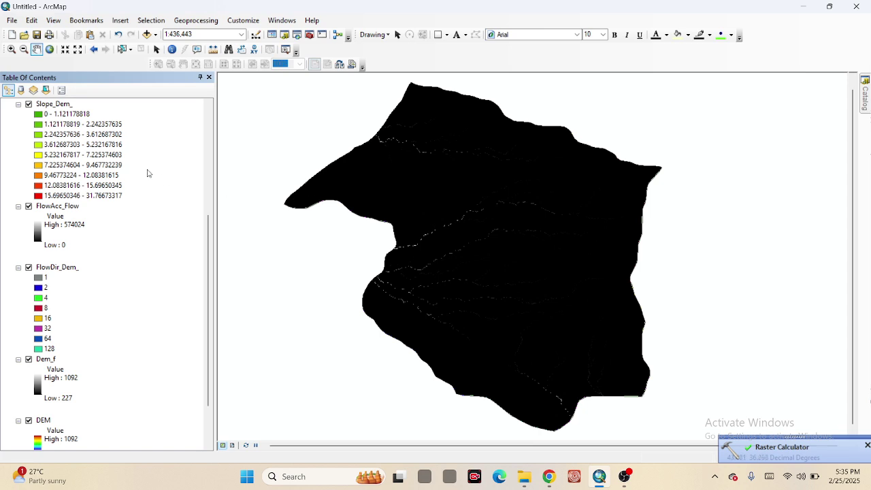
Build the new Raster Calculator expression Ln("scale_FC" / "tan_slope")
{"action": "scroll", "coordinate": [147, 173], "scroll_direction": "up", "scroll_amount": 5}
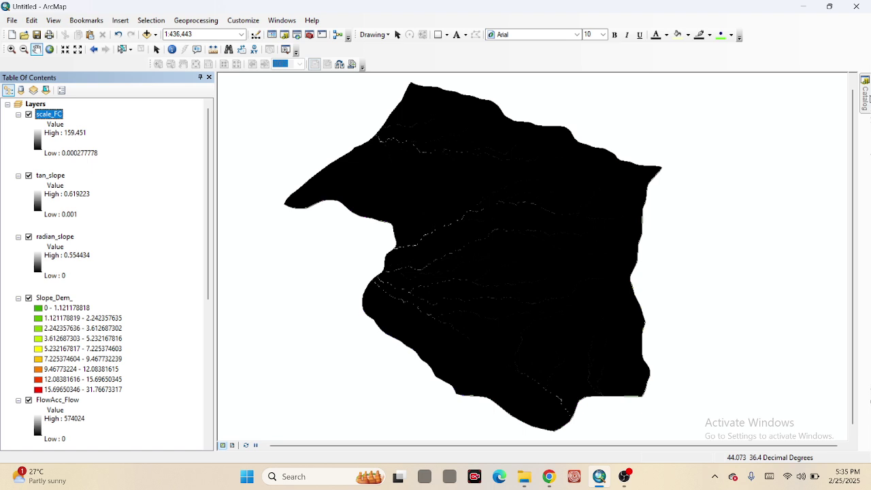
{"action": "left_click", "coordinate": [867, 99]}
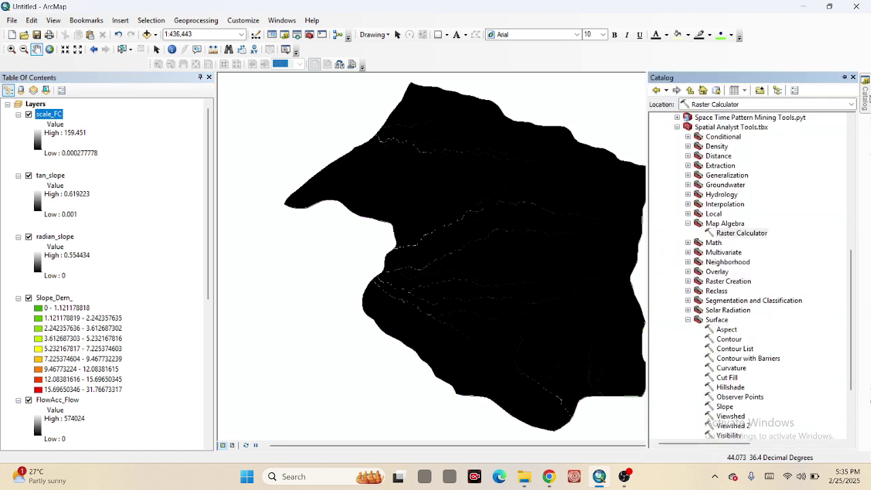
{"action": "double_click", "coordinate": [734, 234]}
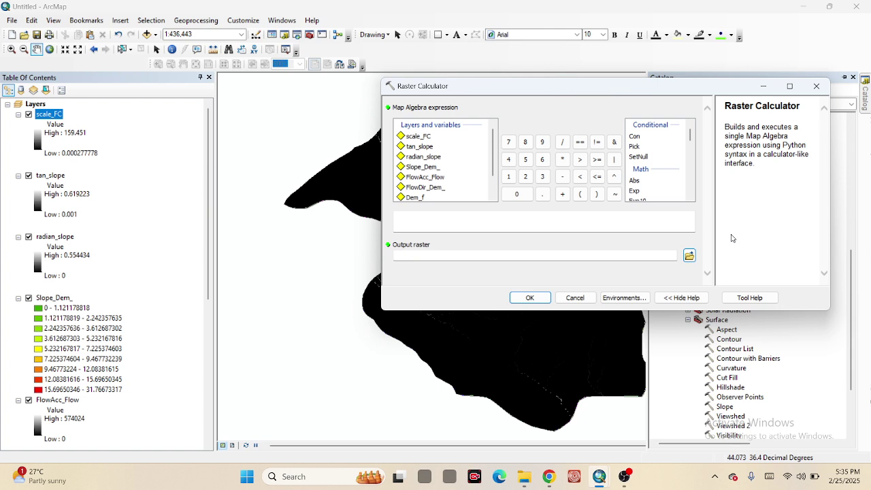
{"action": "left_click", "coordinate": [691, 138]}
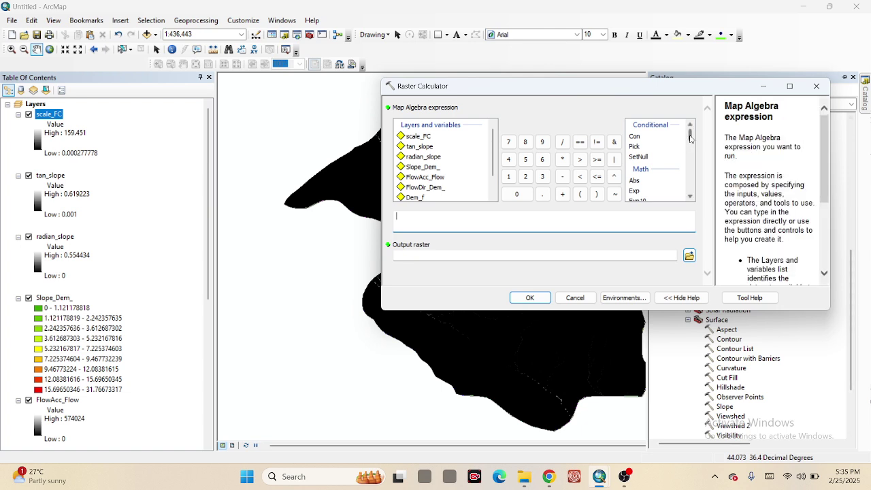
{"action": "scroll", "coordinate": [644, 180], "scroll_direction": "down", "scroll_amount": 3}
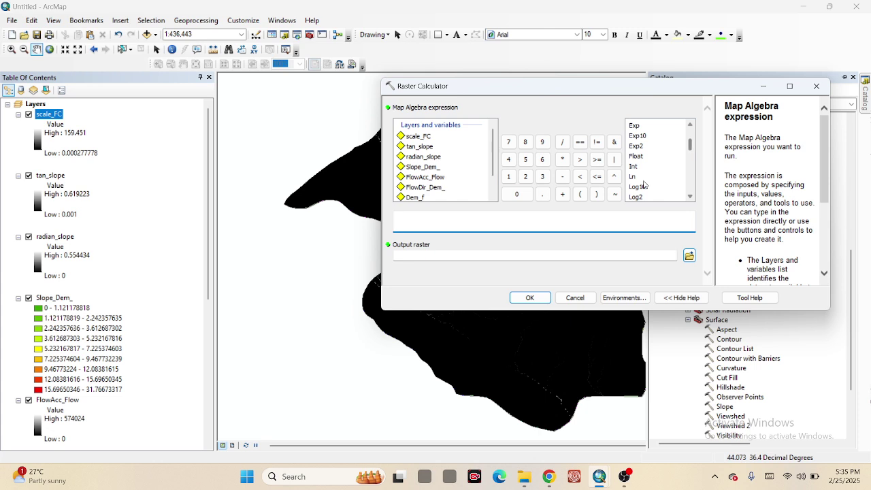
{"action": "double_click", "coordinate": [640, 178]}
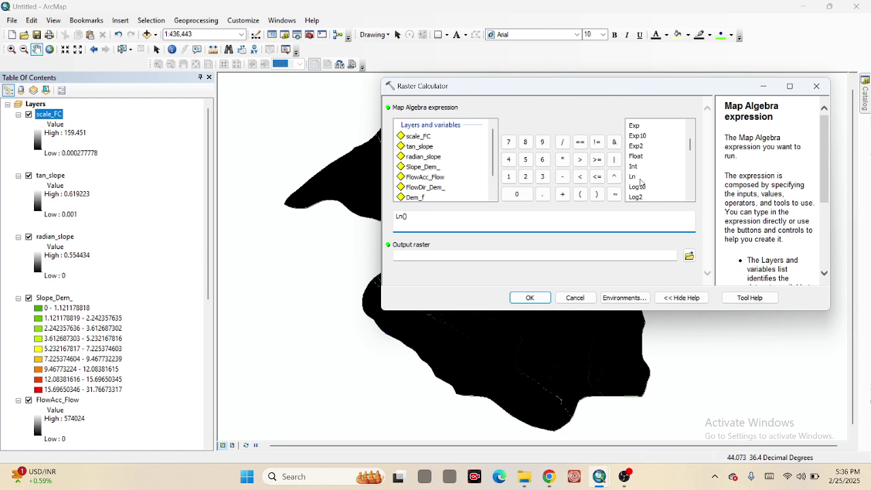
{"action": "double_click", "coordinate": [423, 137]}
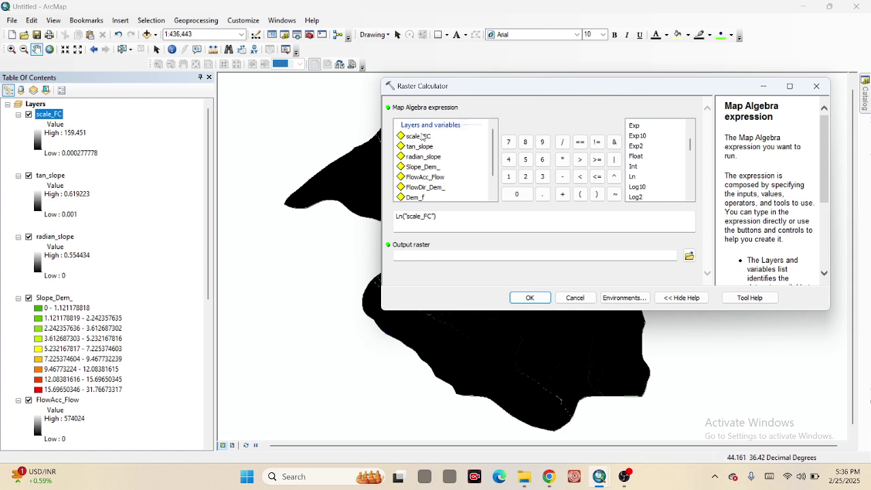
{"action": "left_click", "coordinate": [563, 143]}
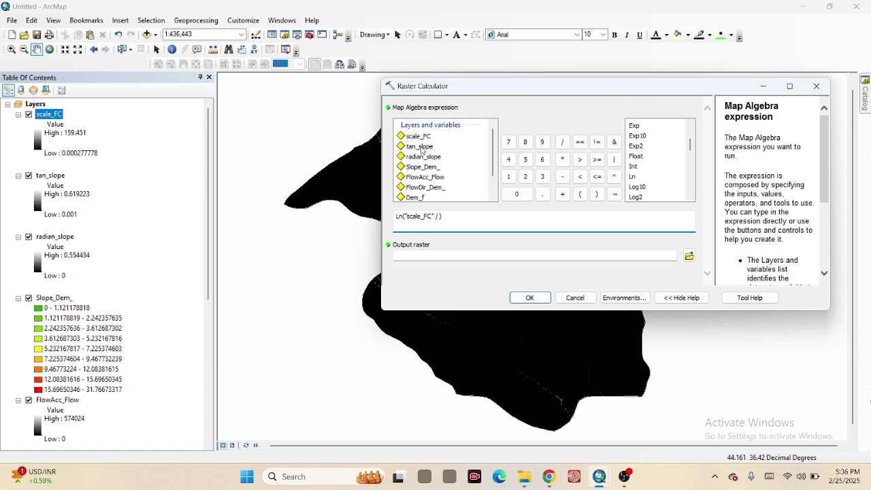
{"action": "double_click", "coordinate": [421, 147]}
Name the output raster TWI in Default.gdb and run the logarithm calculation
{"action": "left_click", "coordinate": [655, 258]}
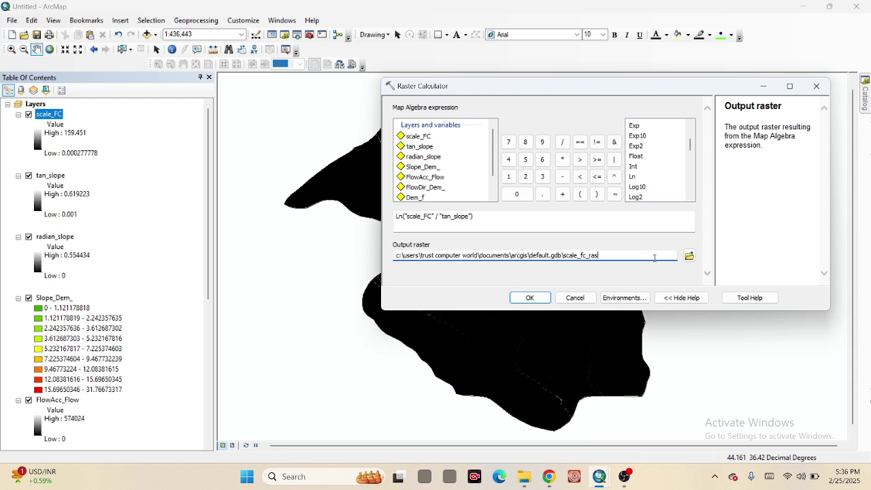
{"action": "key", "text": "BackSpace"}
{"action": "key", "text": "BackSpace"}
{"action": "key", "text": "BackSpace"}
{"action": "key", "text": "BackSpace"}
{"action": "key", "text": "BackSpace"}
{"action": "key", "text": "BackSpace"}
{"action": "key", "text": "BackSpace"}
{"action": "key", "text": "BackSpace"}
{"action": "key", "text": "BackSpace"}
{"action": "key", "text": "BackSpace"}
{"action": "key", "text": "BackSpace"}
{"action": "key", "text": "BackSpace"}
{"action": "type", "text": "TWI"}
{"action": "left_click", "coordinate": [529, 297]}
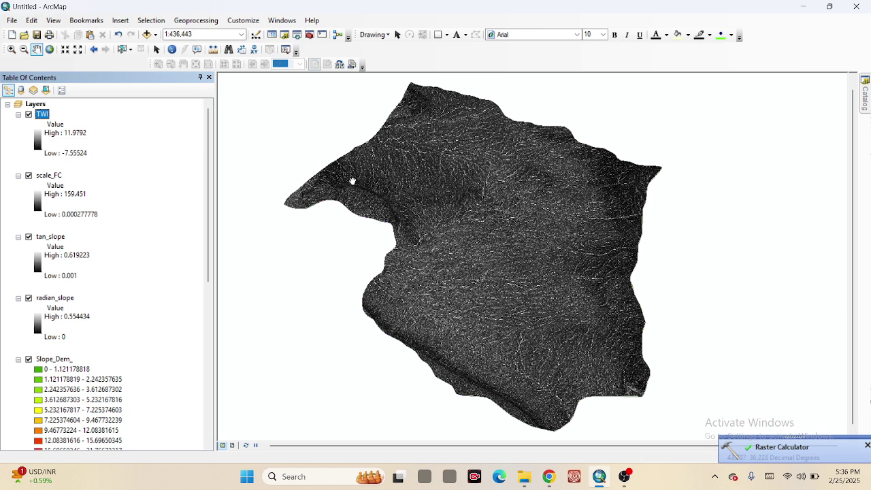
Change the TWI layer's stretched symbology to the pale-to-dark teal green color ramp and apply it
{"action": "right_click", "coordinate": [47, 117]}
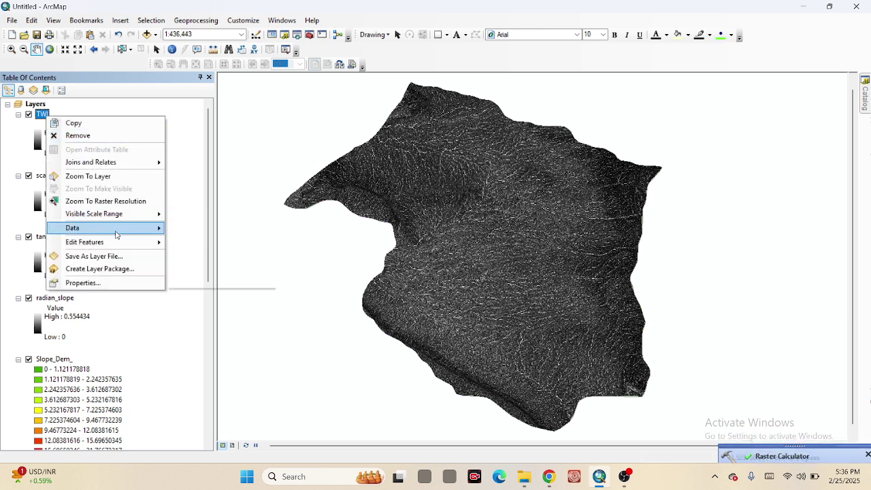
{"action": "left_click", "coordinate": [84, 282]}
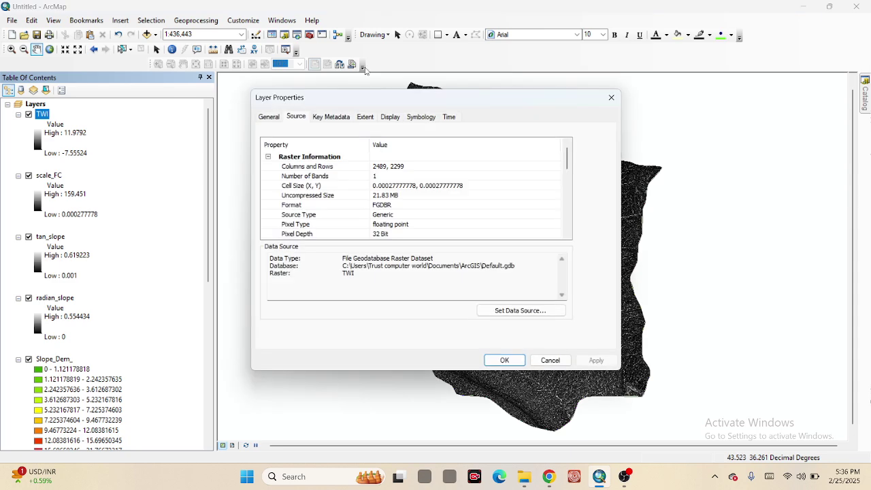
{"action": "left_click", "coordinate": [411, 116]}
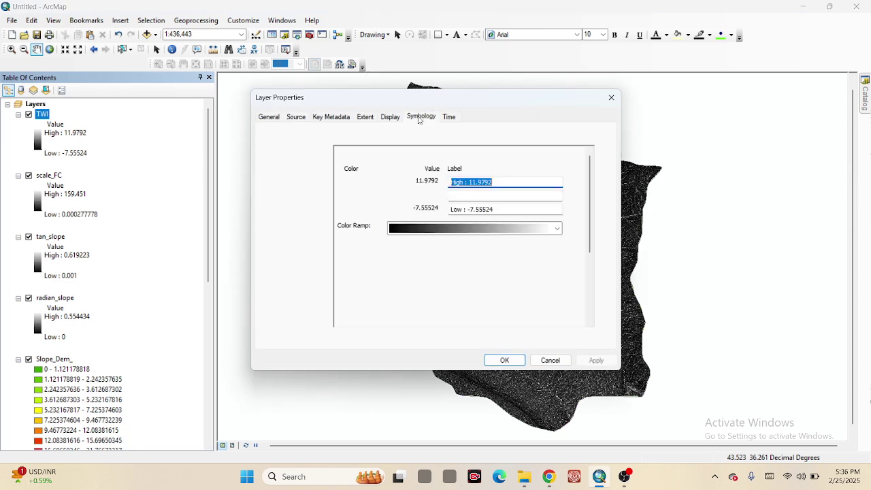
{"action": "left_click", "coordinate": [434, 235]}
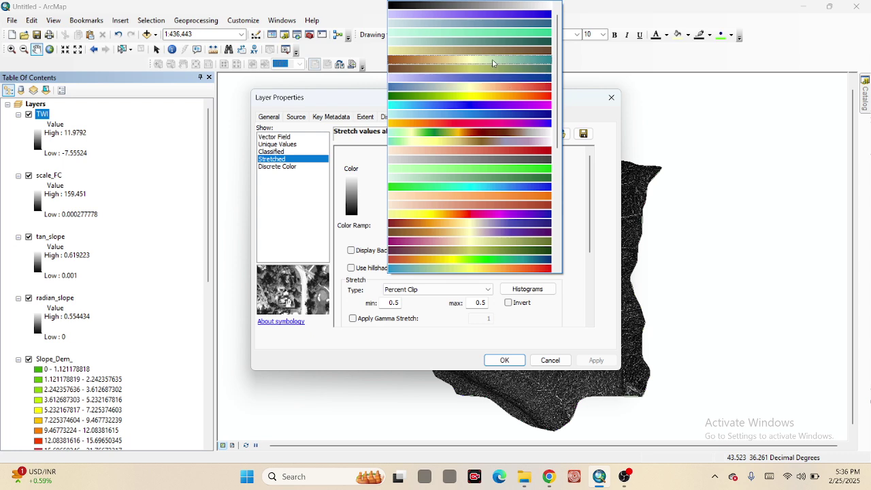
{"action": "left_click", "coordinate": [510, 45]}
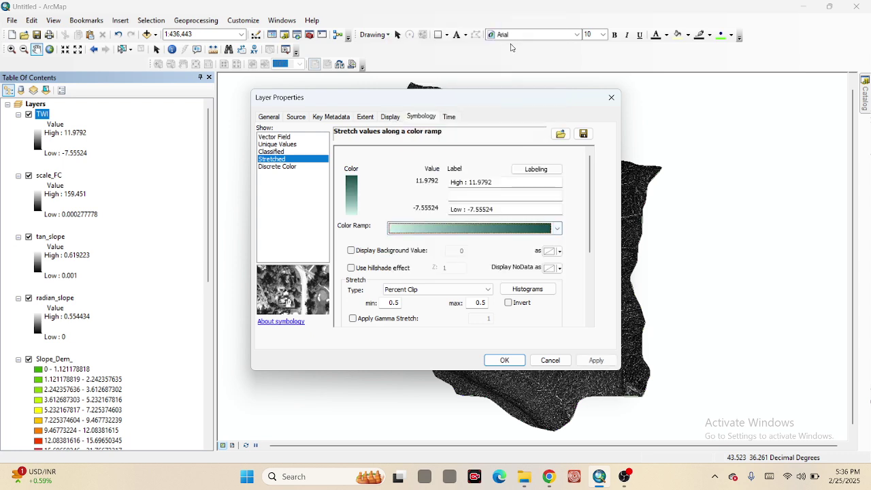
{"action": "left_click", "coordinate": [600, 362]}
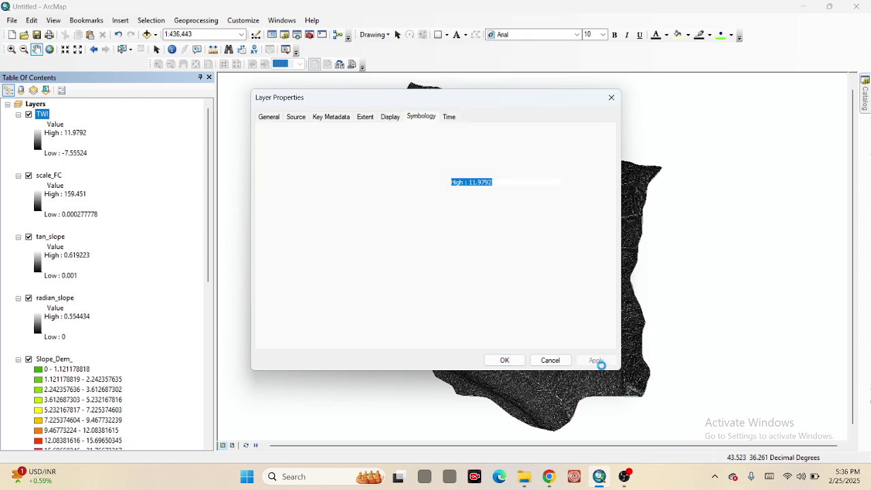
{"action": "left_click", "coordinate": [510, 360]}
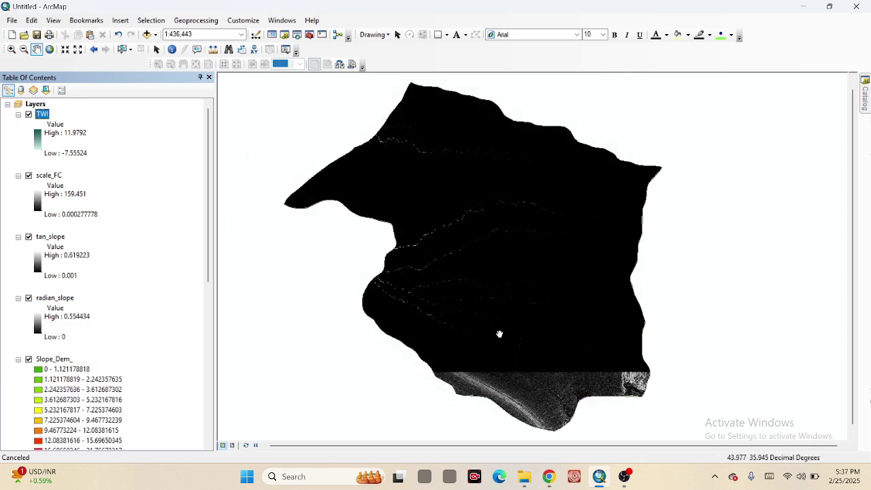
{"action": "scroll", "coordinate": [569, 305], "scroll_direction": "up", "scroll_amount": 2}
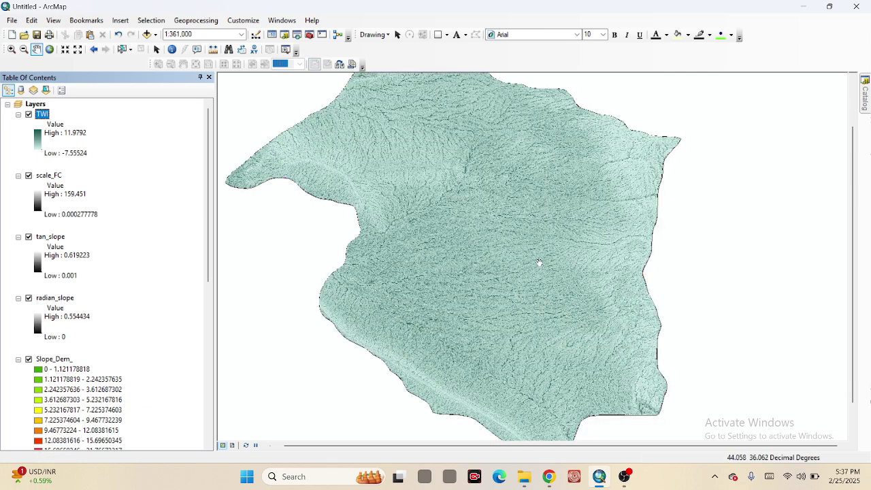
{"action": "scroll", "coordinate": [539, 263], "scroll_direction": "down", "scroll_amount": 1}
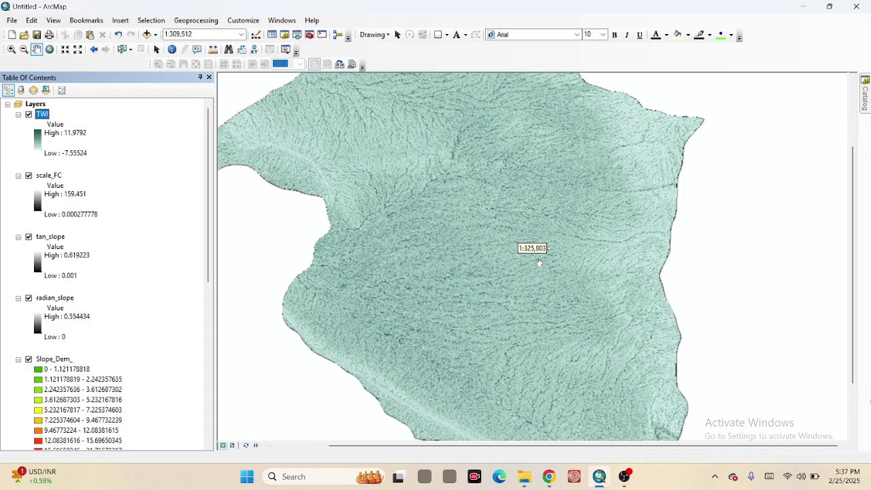
{"action": "scroll", "coordinate": [539, 263], "scroll_direction": "up", "scroll_amount": 4}
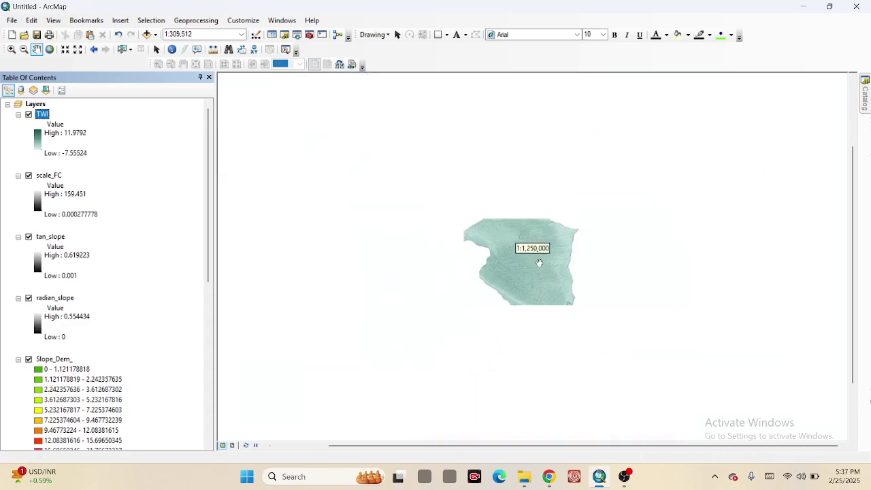